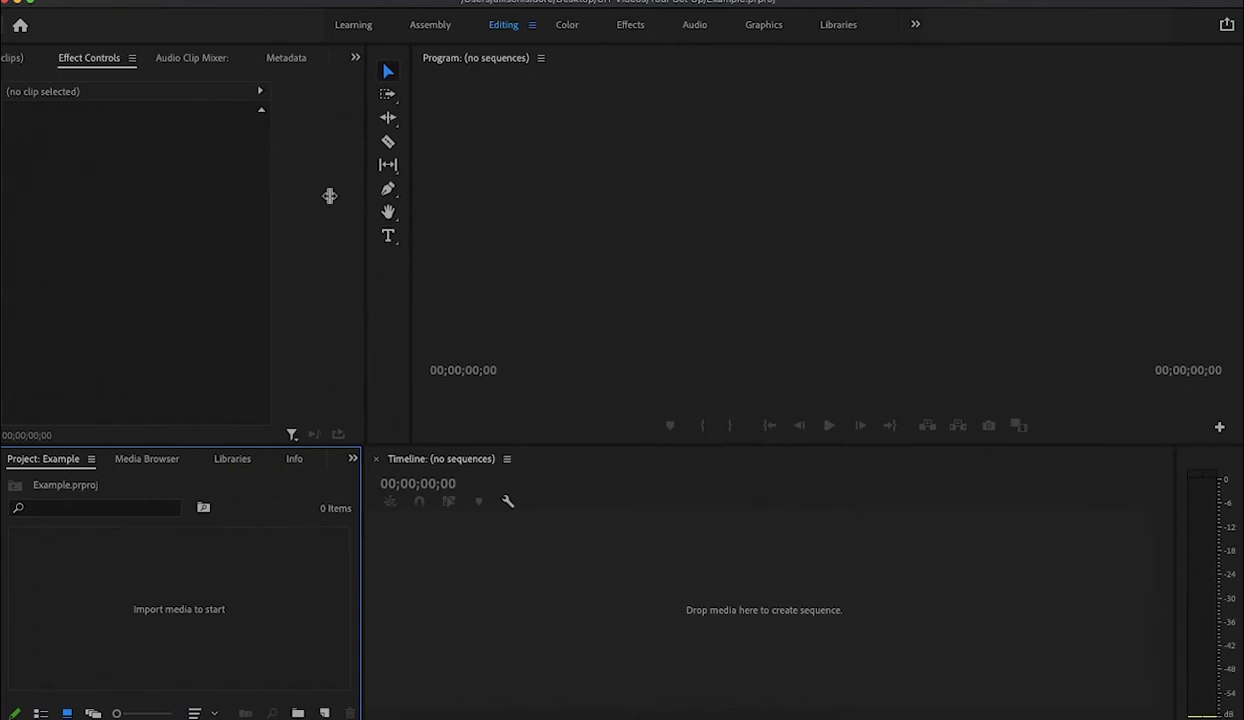
Import Bryant denny stadium.jpg, chime tower.jpg and Dol9MoVW0AUFaDJ.jpg from the Examples folder into the project
left_click(140, 2)
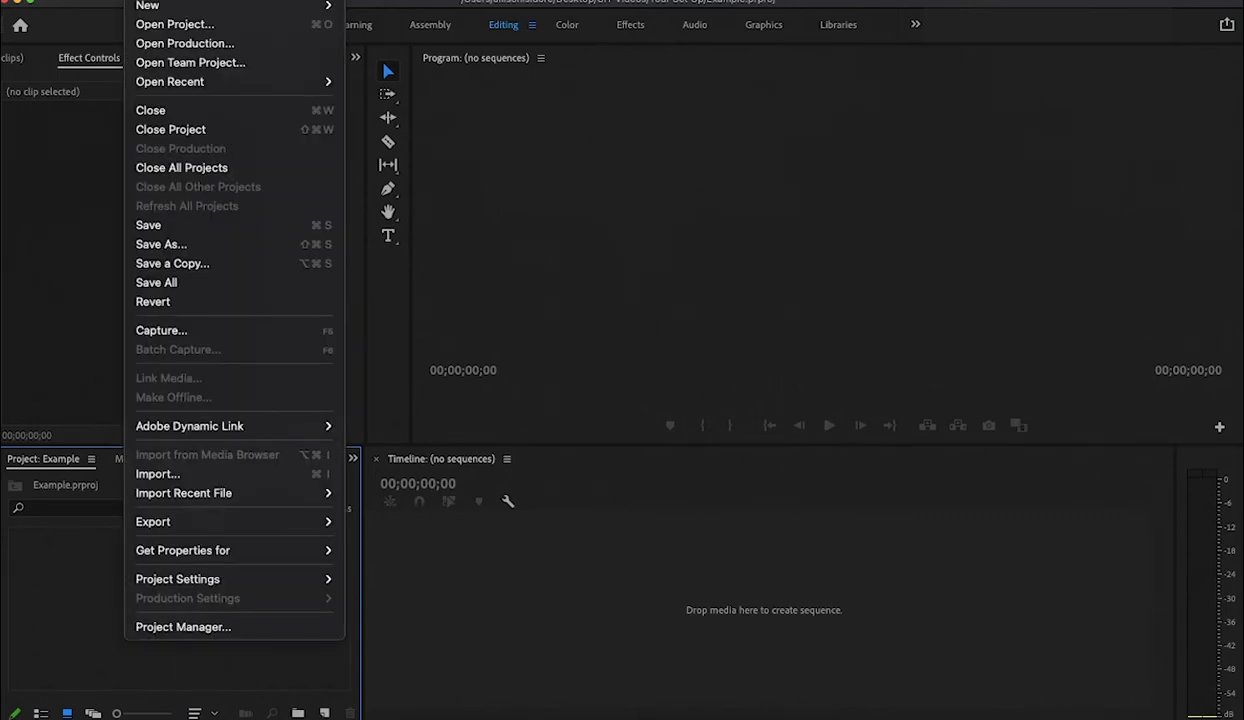
left_click(182, 475)
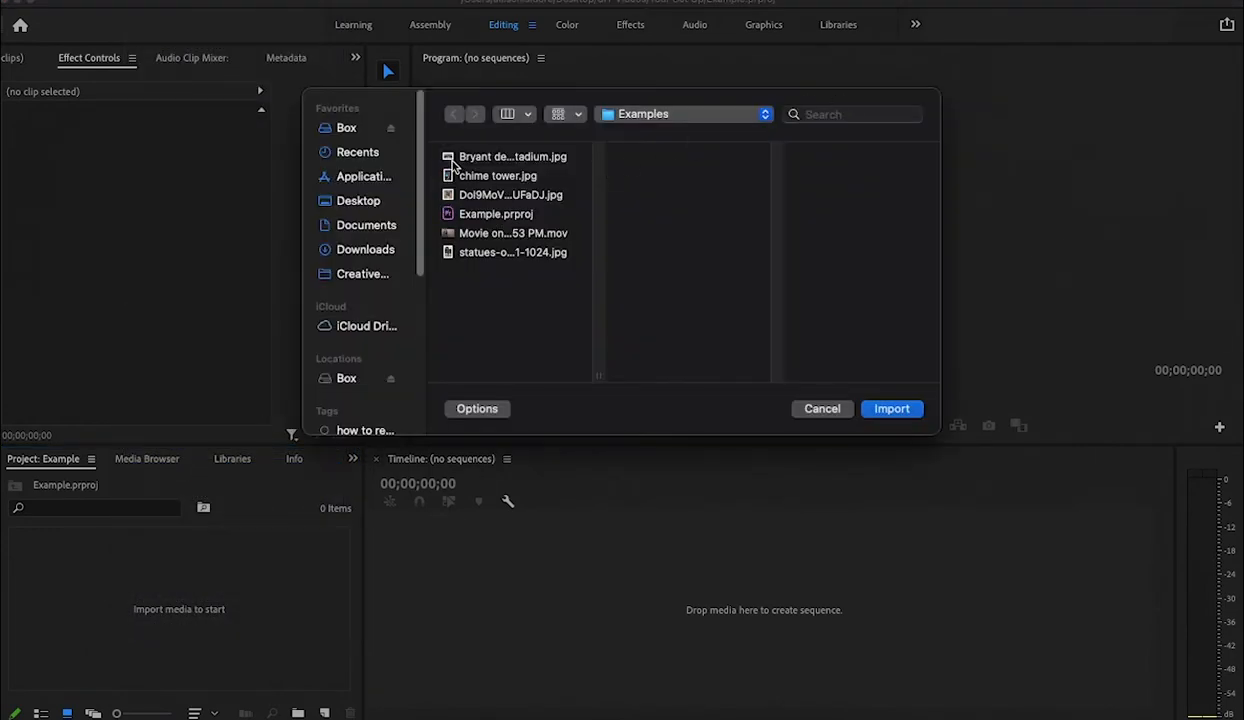
left_click_drag(444, 157, 474, 199)
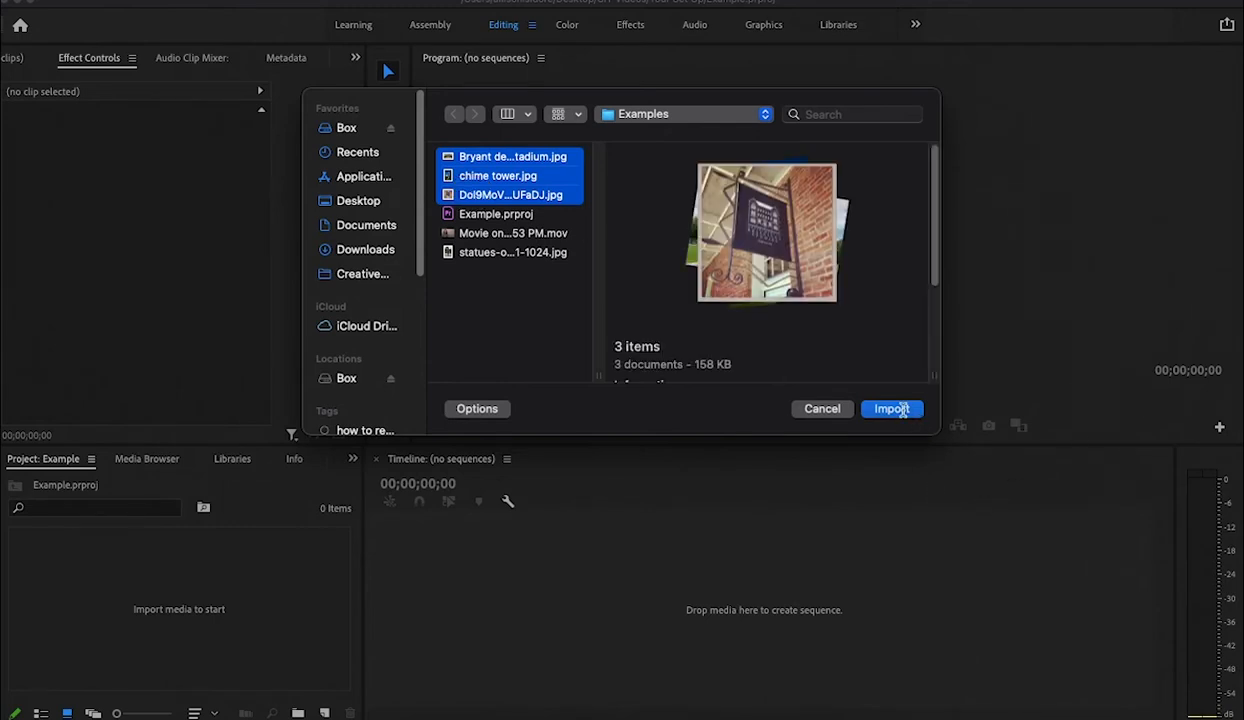
left_click(891, 409)
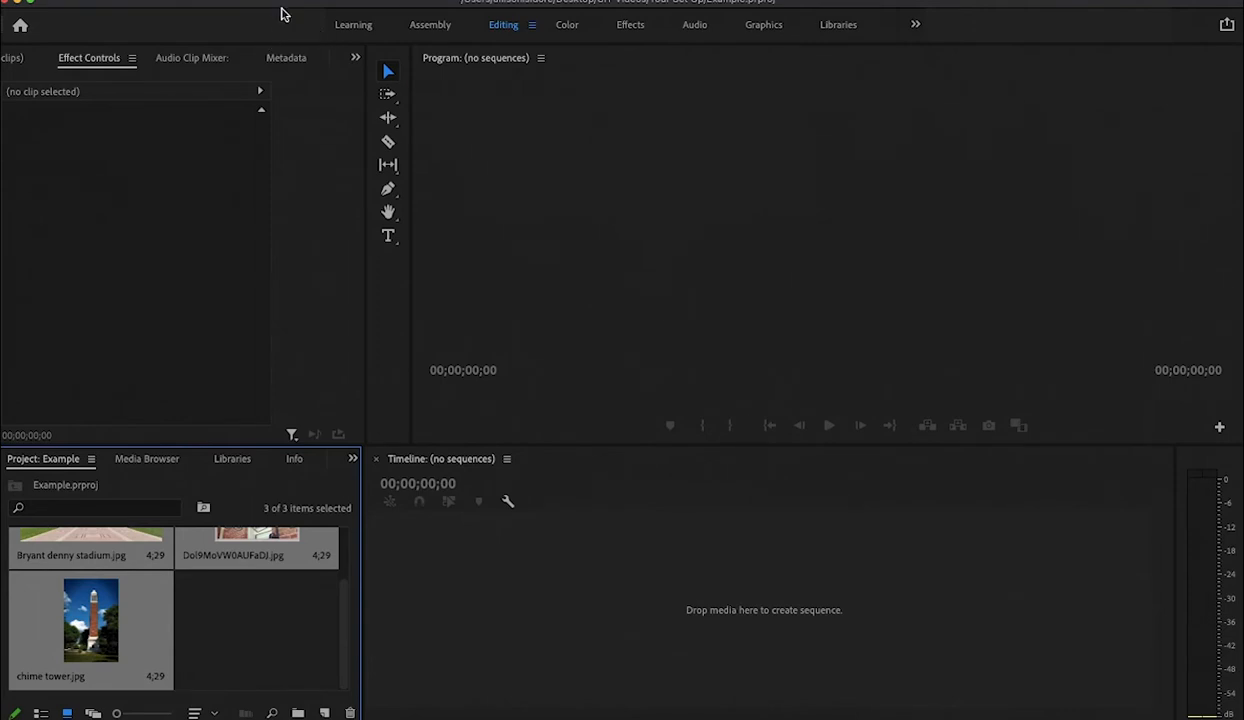
Import the statues image and Movie on 1-18-21 at 5.53 PM.mov straight from the desktop folder CIT Videos, Your Set Up, Examples
left_click_drag(284, 3, 286, 139)
double_click(1063, 40)
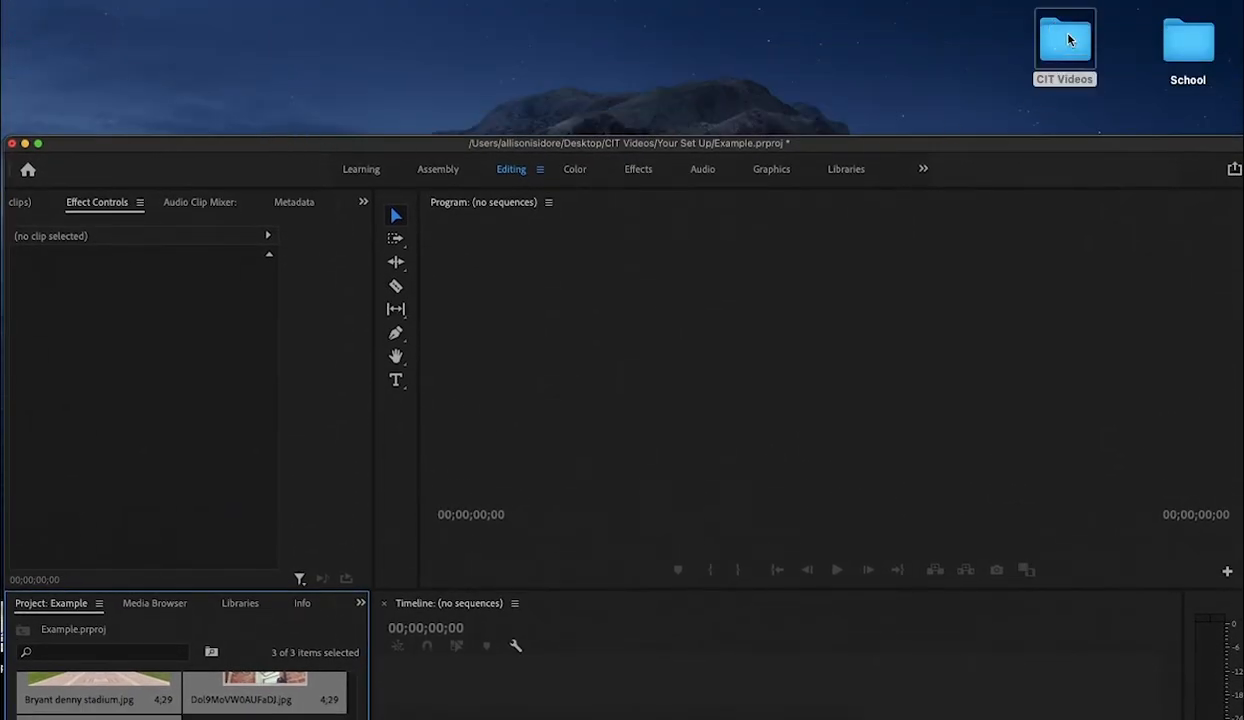
double_click(737, 203)
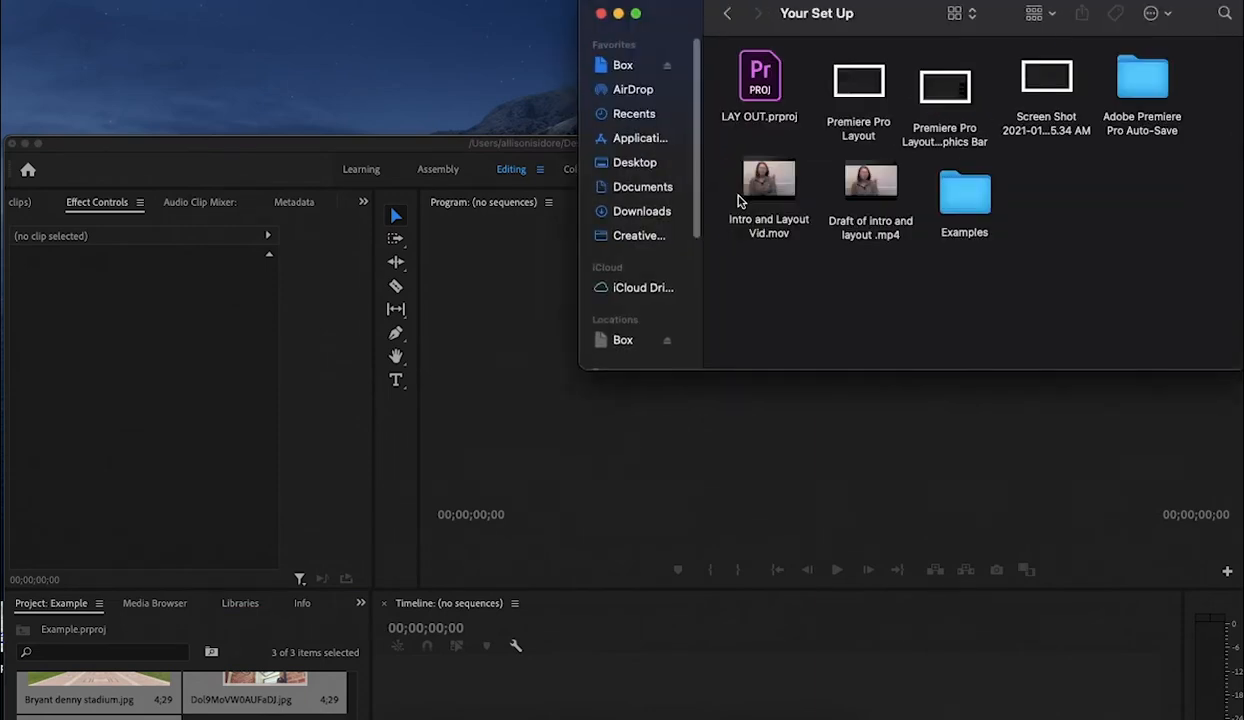
double_click(953, 205)
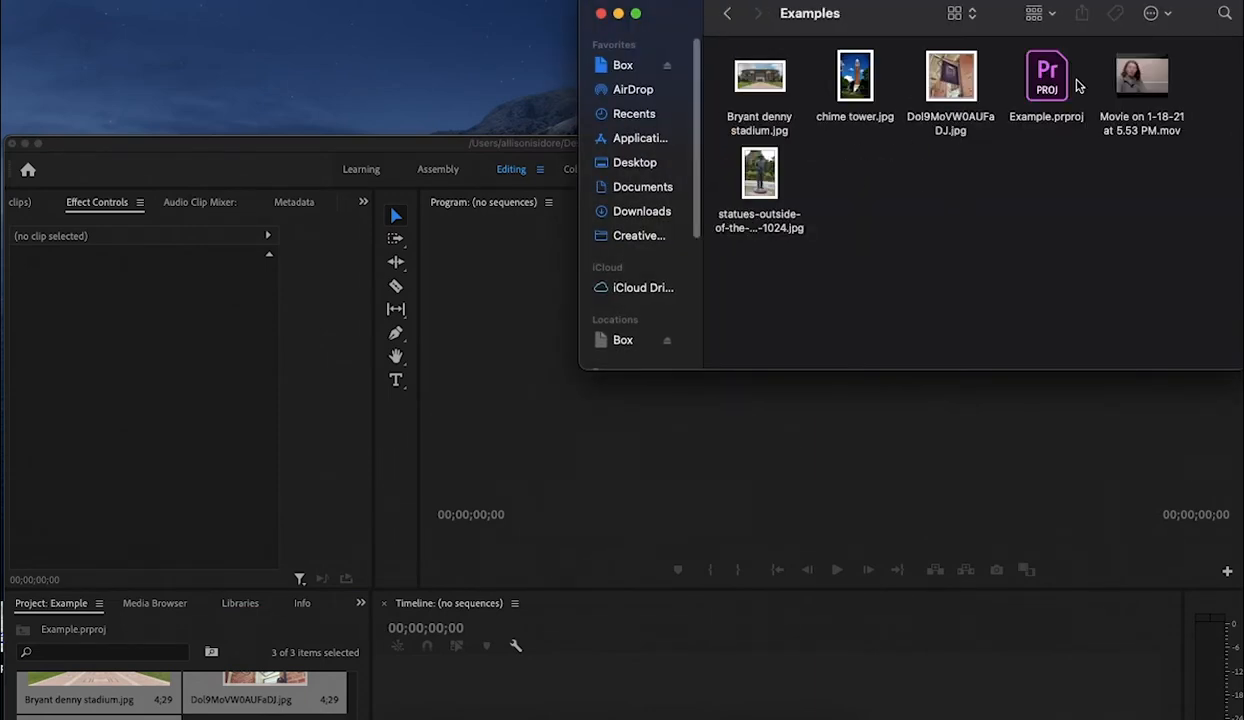
left_click_drag(1128, 86, 882, 192)
left_click_drag(957, 200, 690, 180)
left_click_drag(766, 177, 284, 706)
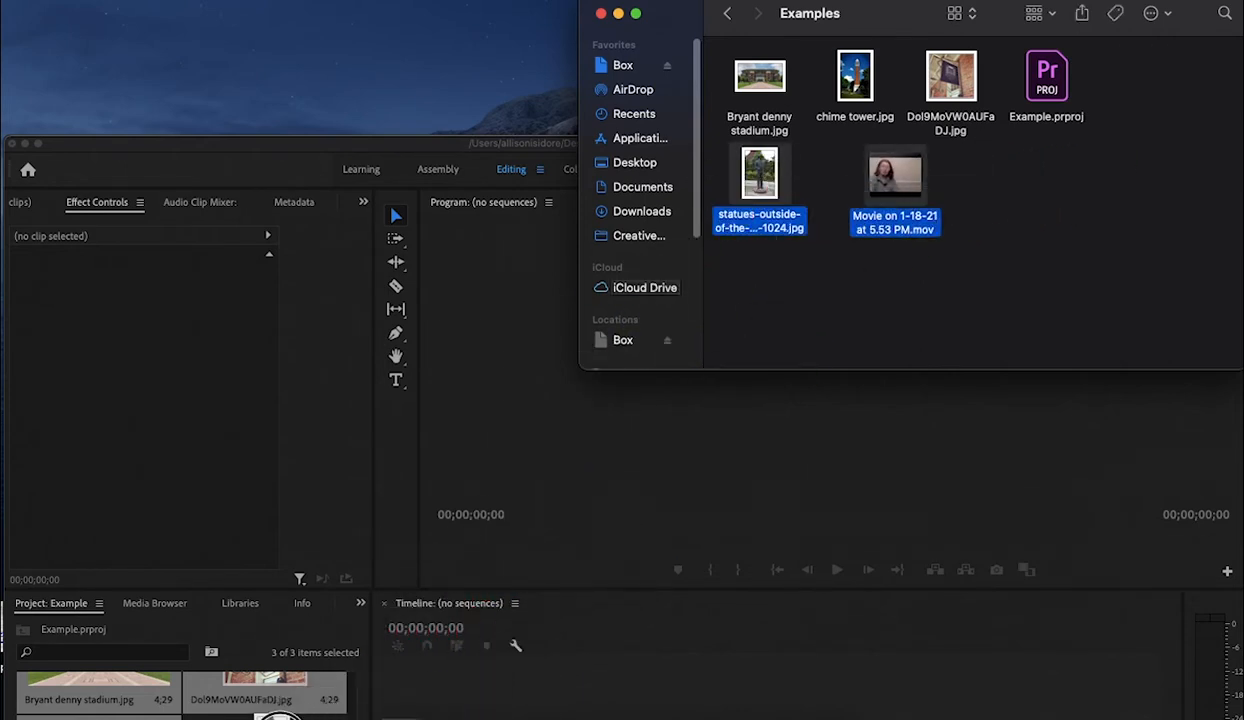
left_click_drag(244, 144, 242, 1)
left_click(312, 614)
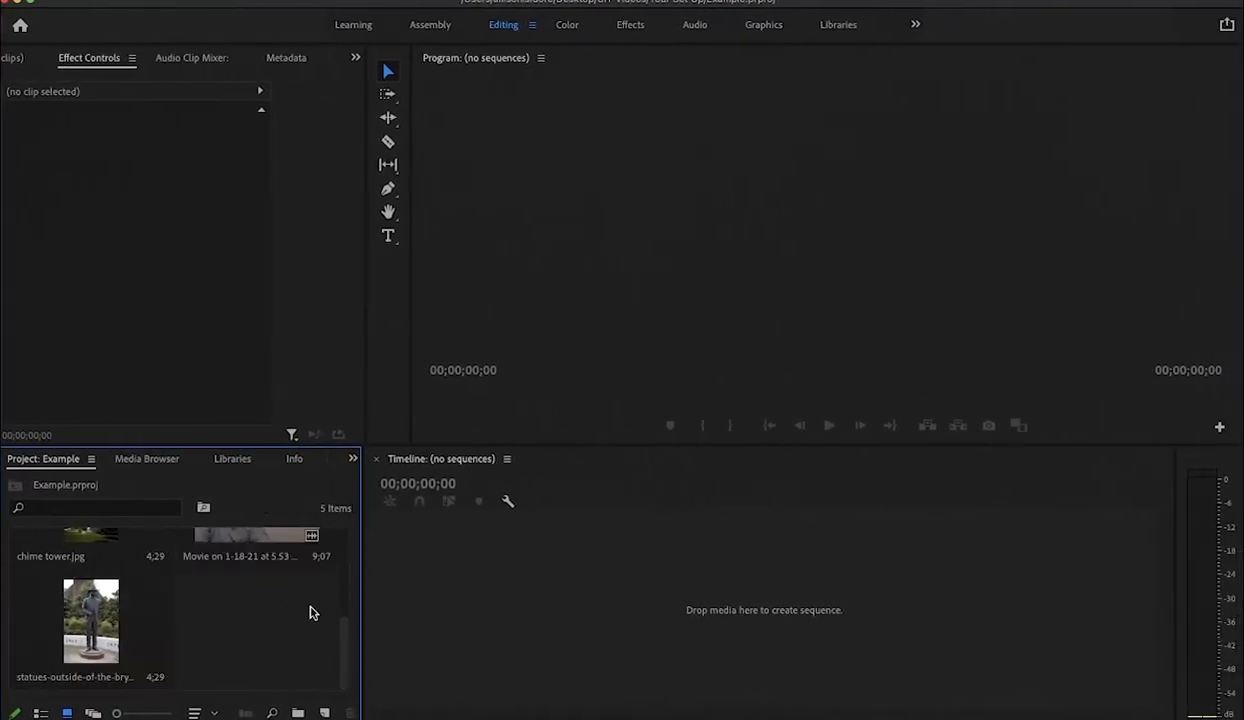
Create a new bin named Pictures in the project
scroll(310, 613, "up", 3)
scroll(310, 611, "down", 3)
scroll(310, 605, "up", 3)
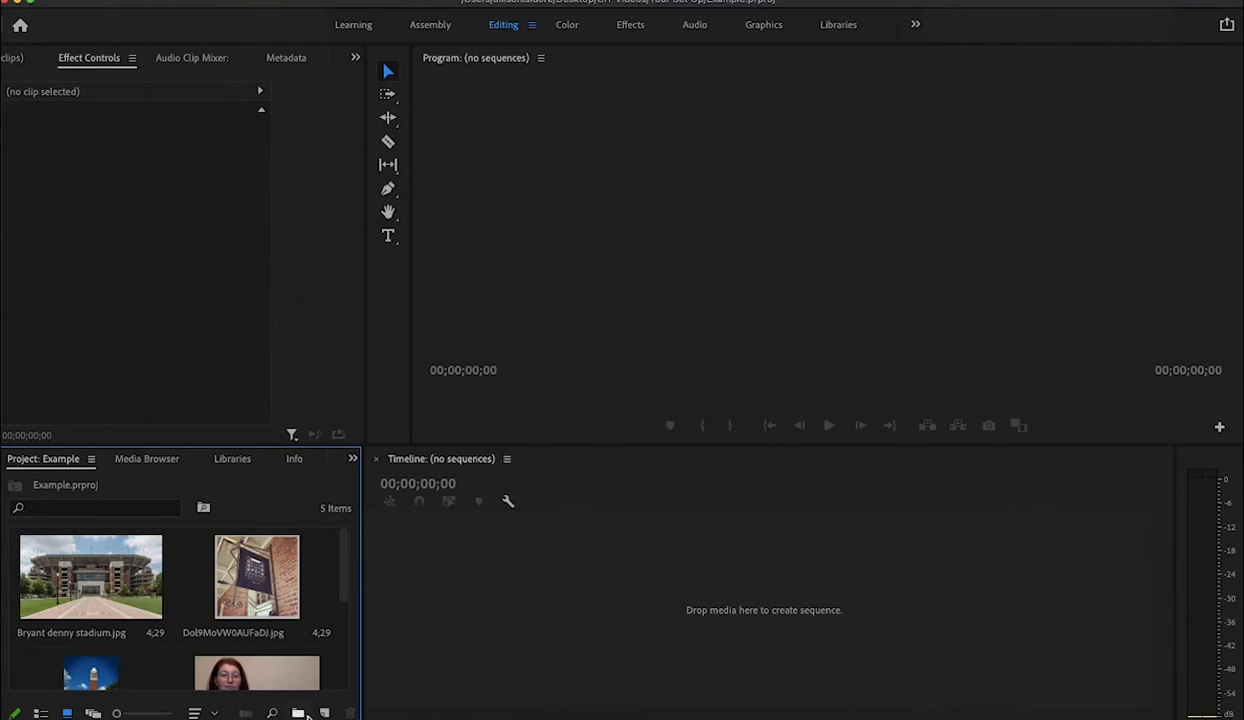
left_click(300, 713)
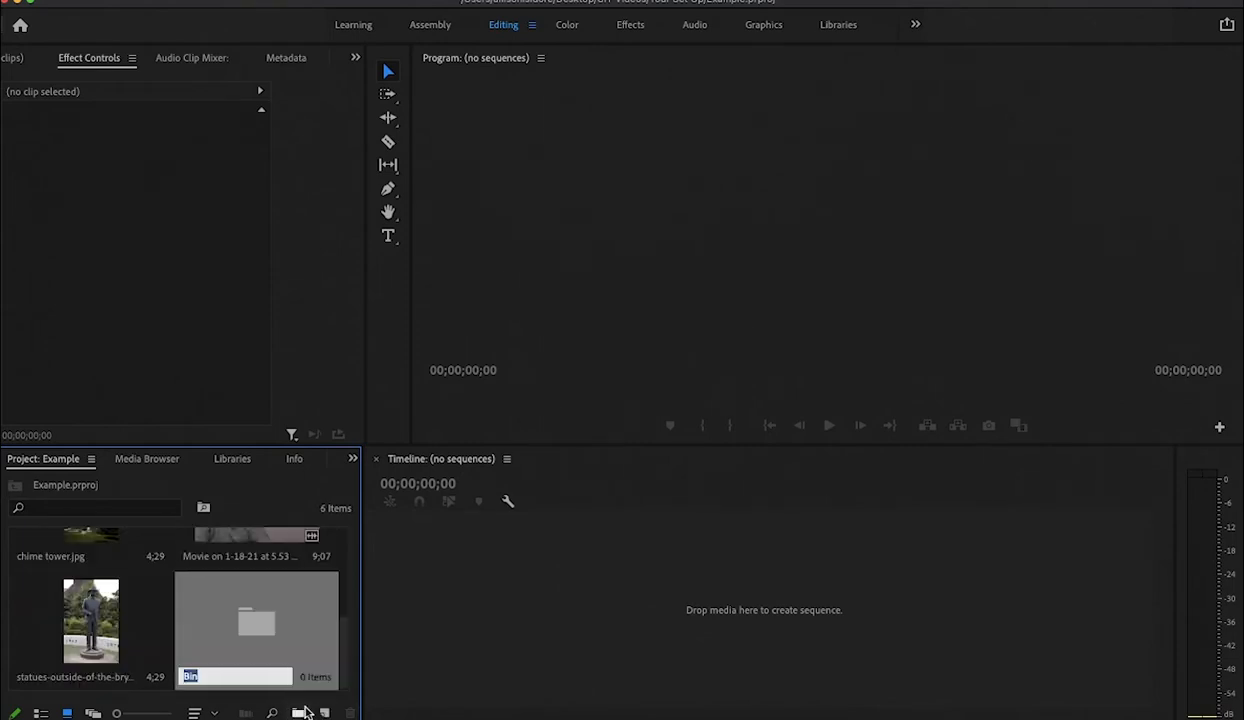
type("Pictures")
key("Return")
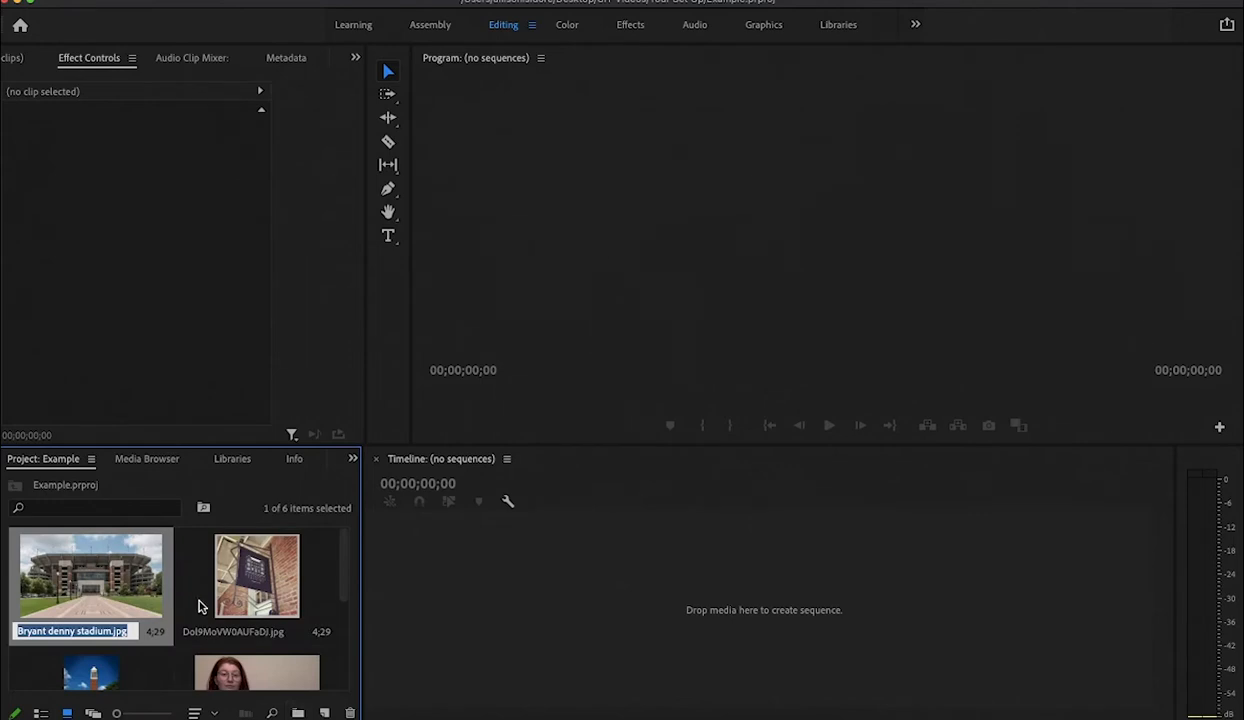
Move the statues, chime tower, Bryant denny stadium and Dol9MoVW0AUFaDJ images into the Pictures bin
scroll(263, 607, "down", 5)
left_click_drag(112, 613, 254, 623)
left_click_drag(112, 560, 72, 620)
scroll(120, 630, "up", 2)
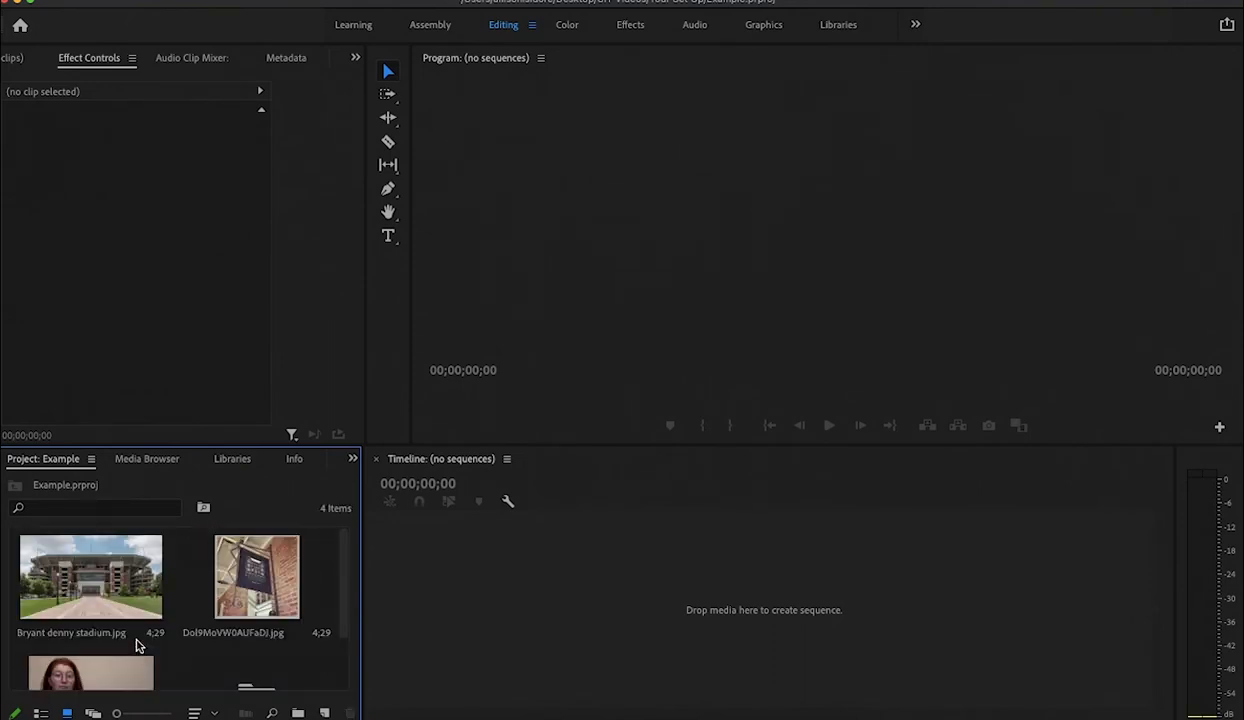
left_click(55, 577)
left_click(269, 589, "shift")
left_click_drag(269, 589, 231, 660)
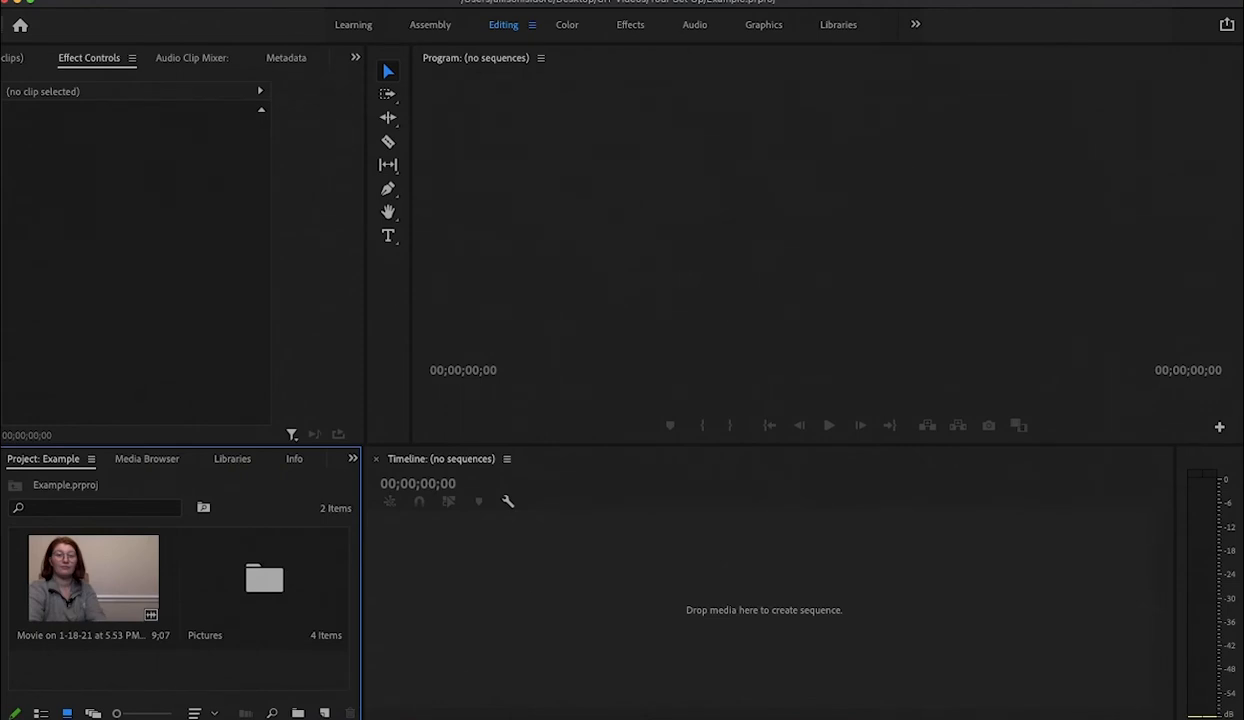
Open the Pictures bin and create a sequence from Bryant denny stadium.jpg on the empty timeline
left_click(305, 605)
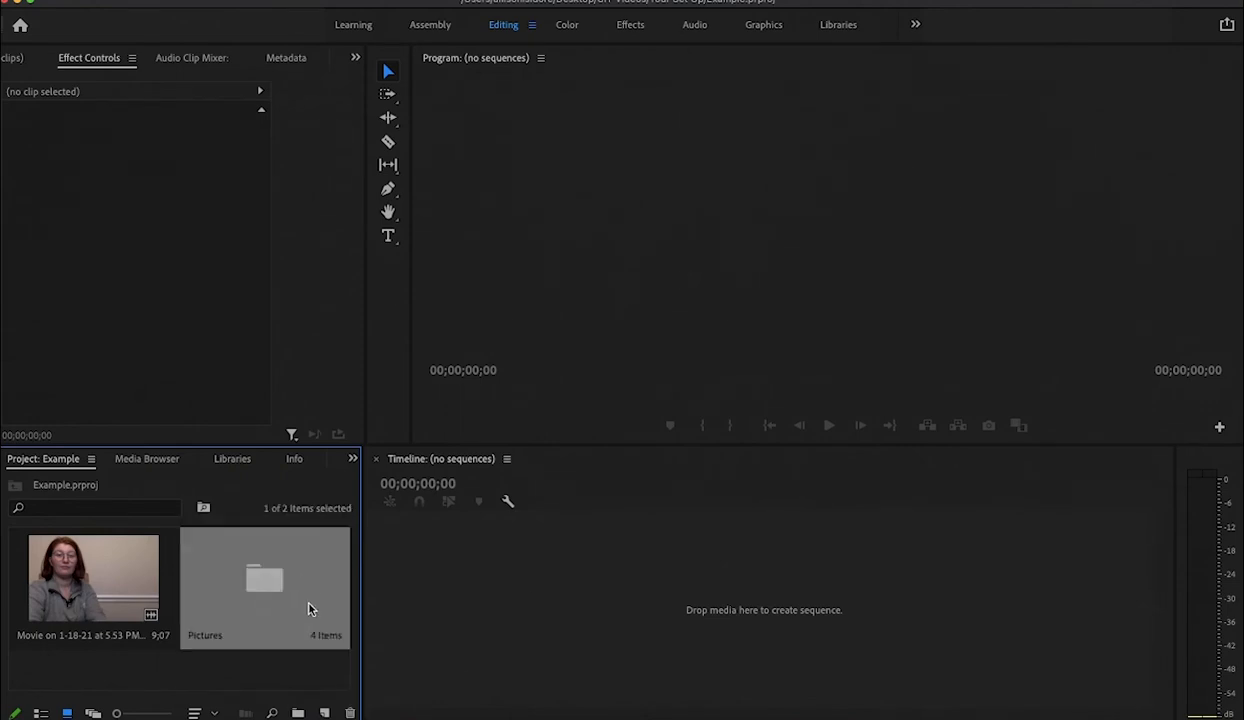
double_click(249, 592)
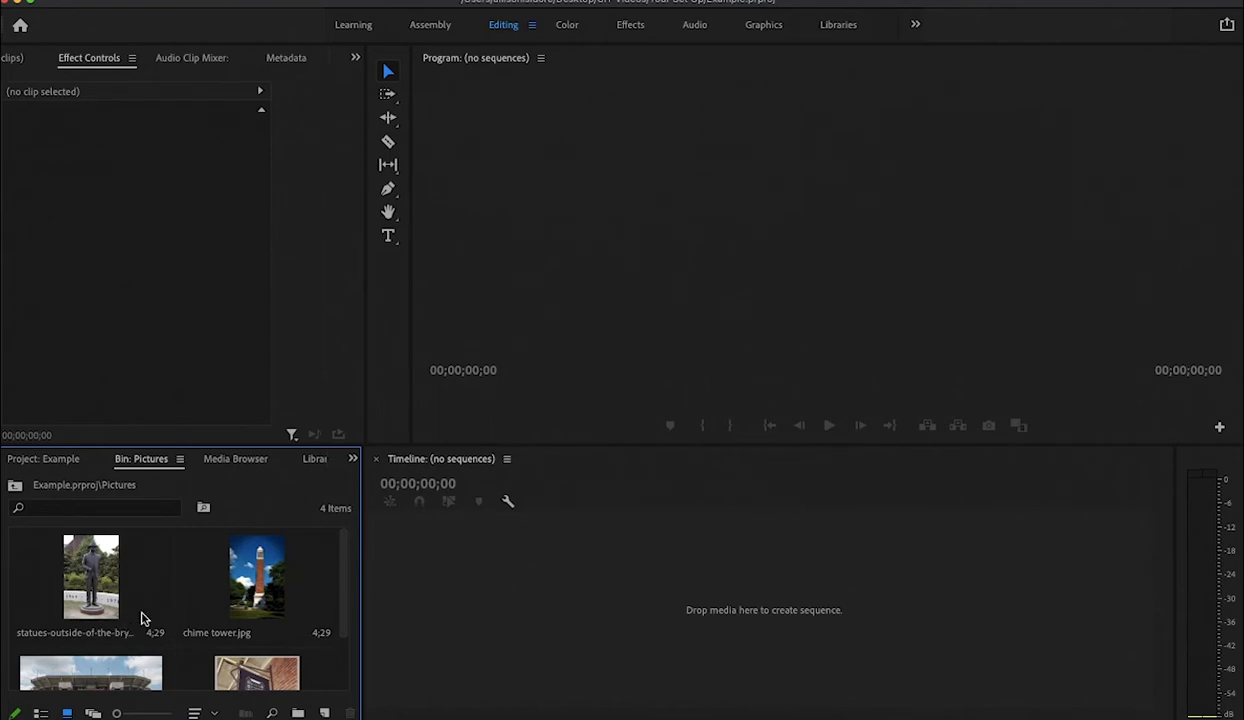
scroll(40, 584, "down", 2)
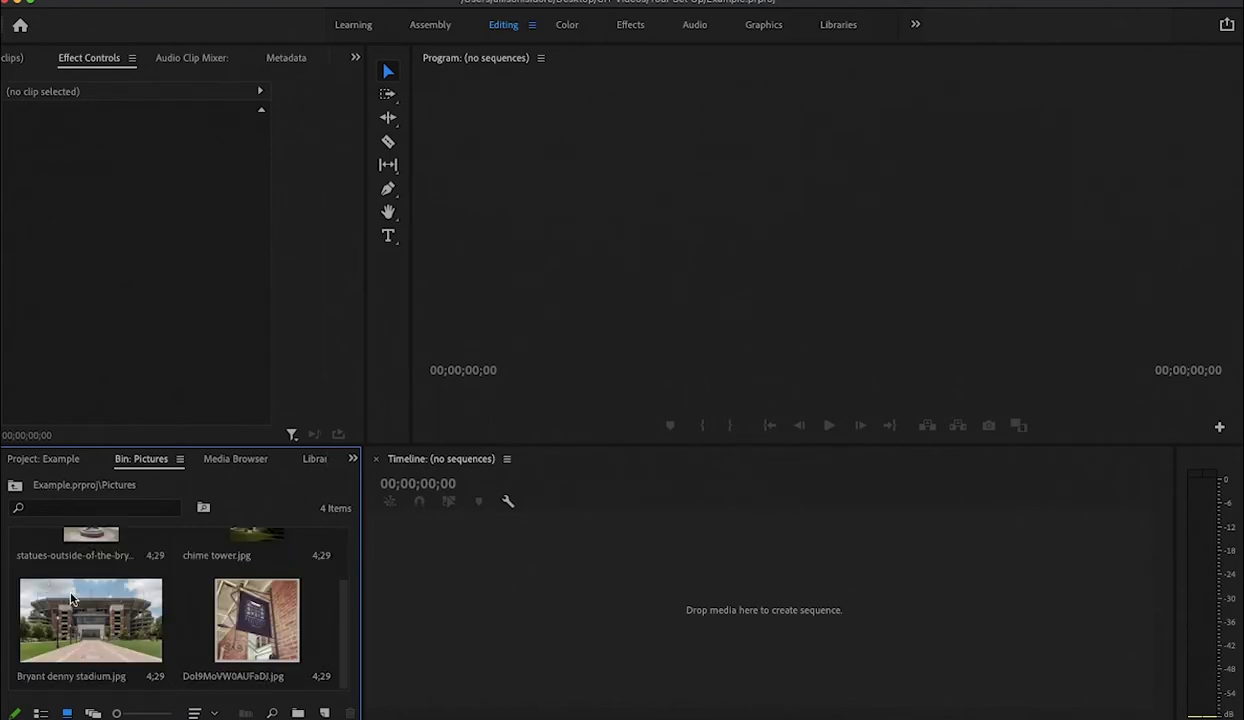
left_click(74, 612)
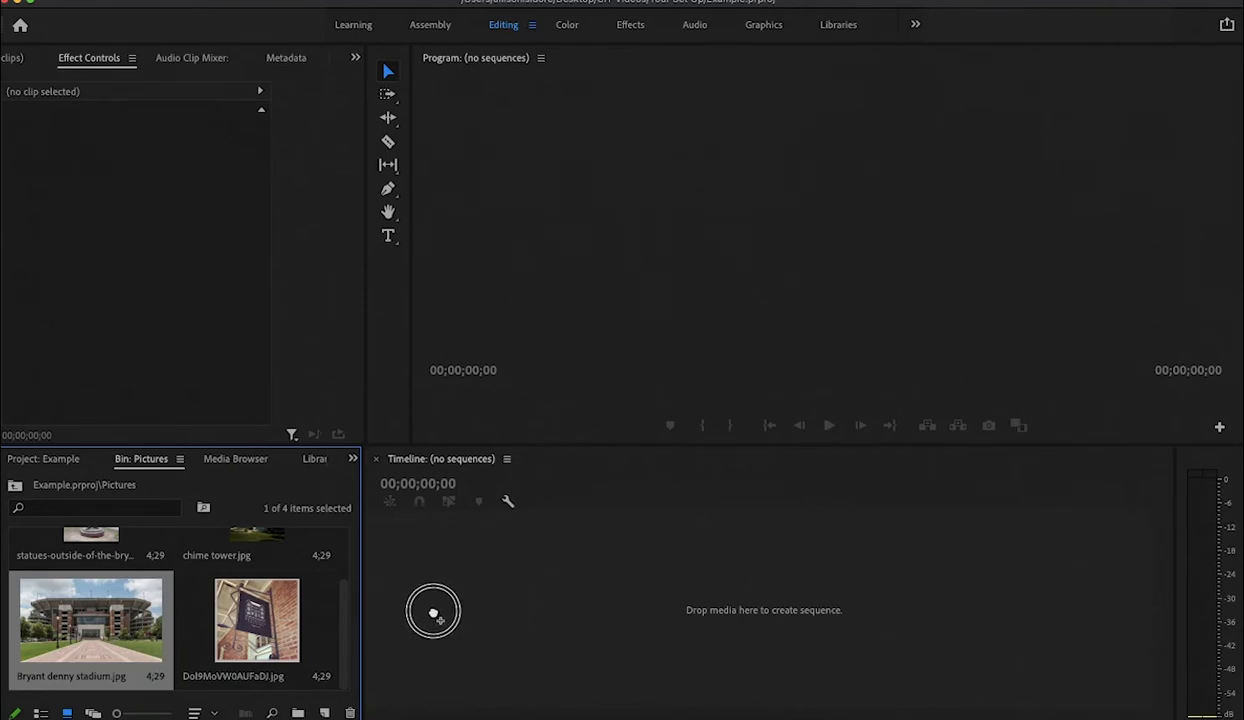
left_click_drag(436, 605, 442, 605)
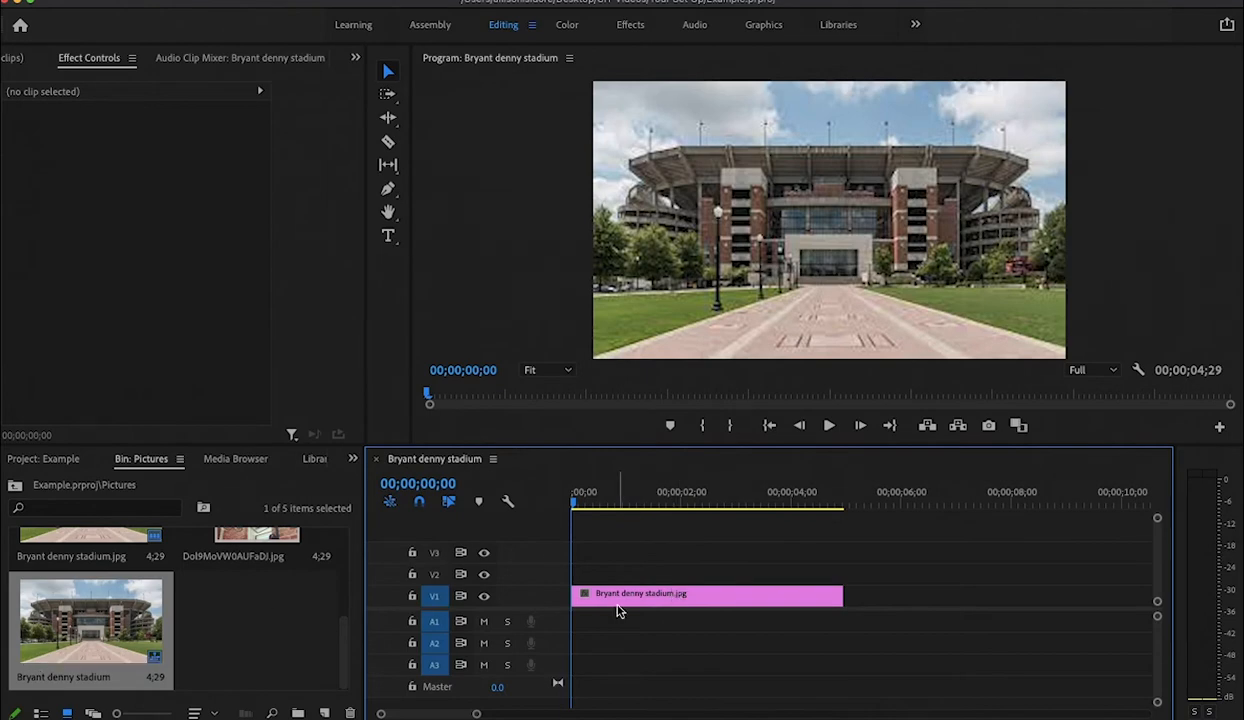
Replace the stadium clip in the sequence with Dol9MoVW0AUFaDJ.jpg, placed at the start of track V1
left_click(716, 594)
key("Delete")
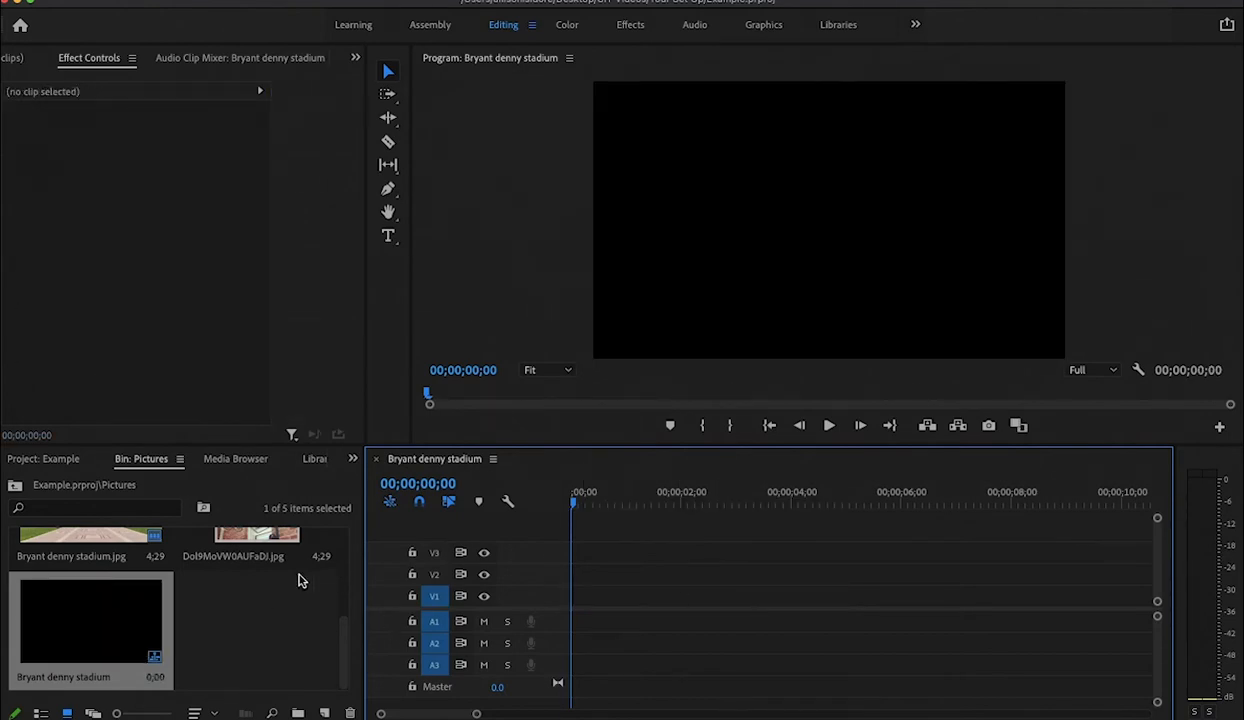
scroll(255, 575, "up", 2)
left_click_drag(257, 578, 575, 604)
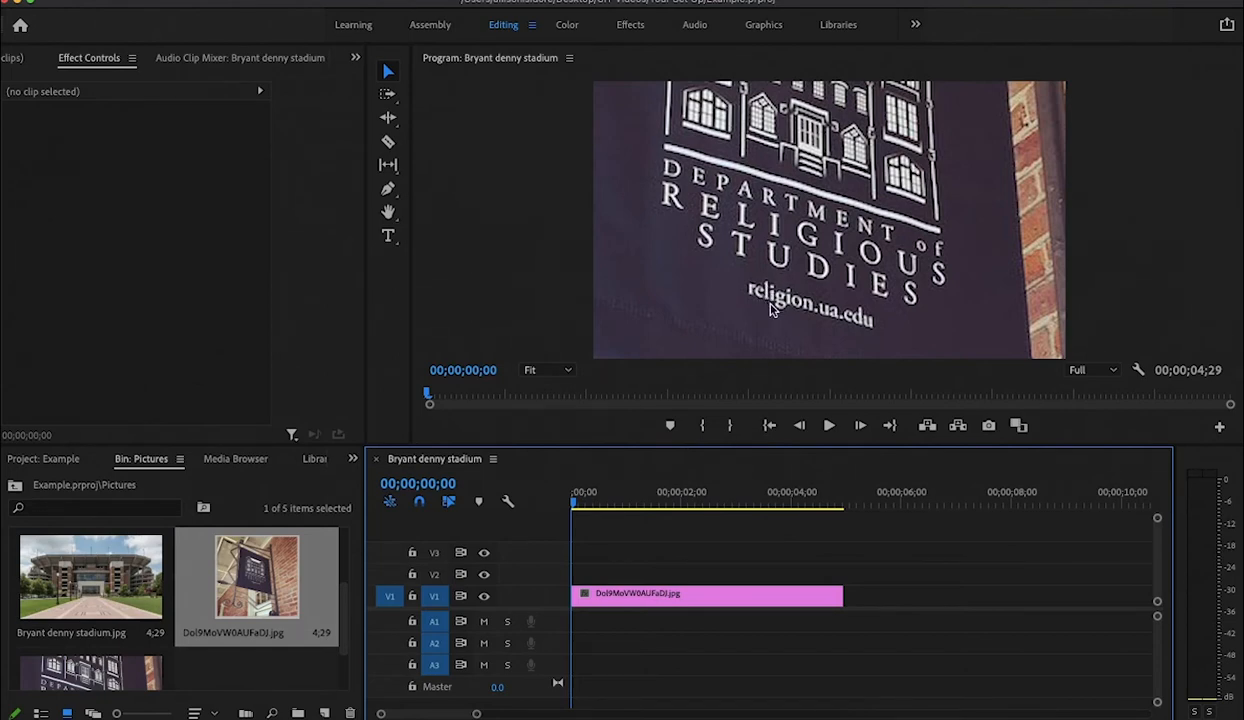
Set the Dol9MoVW0AUFaDJ.jpg clip's scale to 40 and its vertical position to 124 in the Effect Controls
double_click(715, 595)
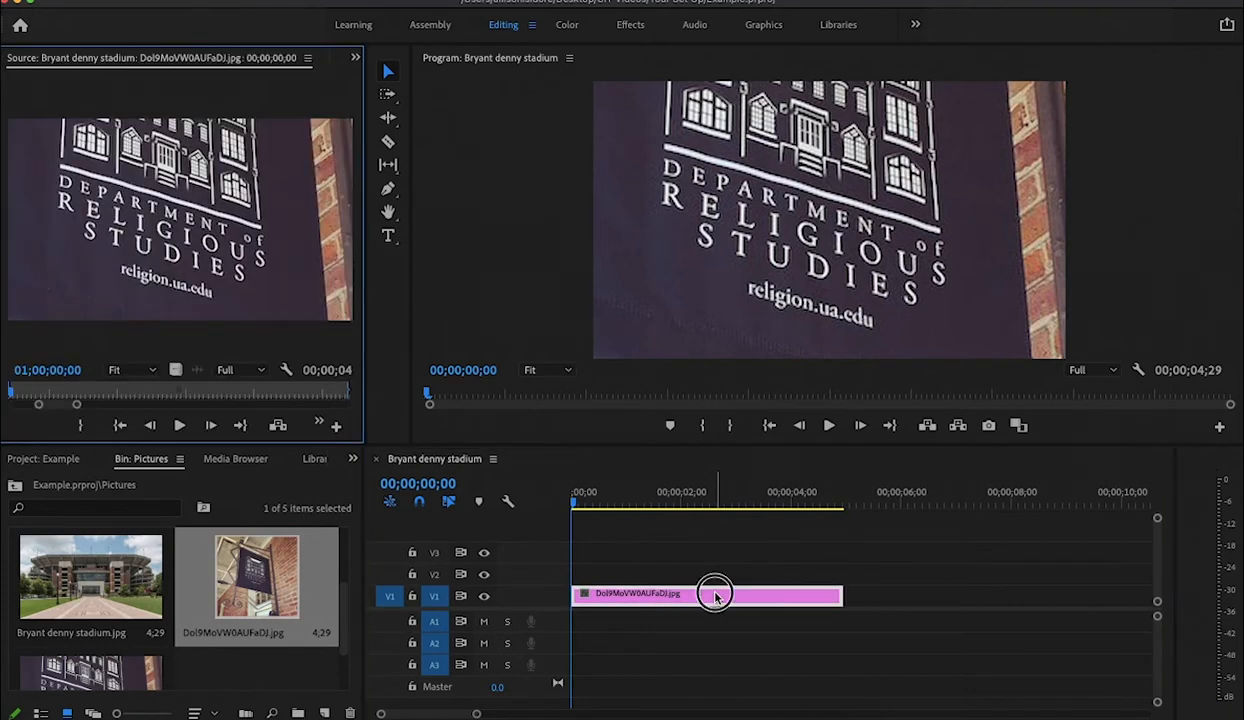
left_click(353, 60)
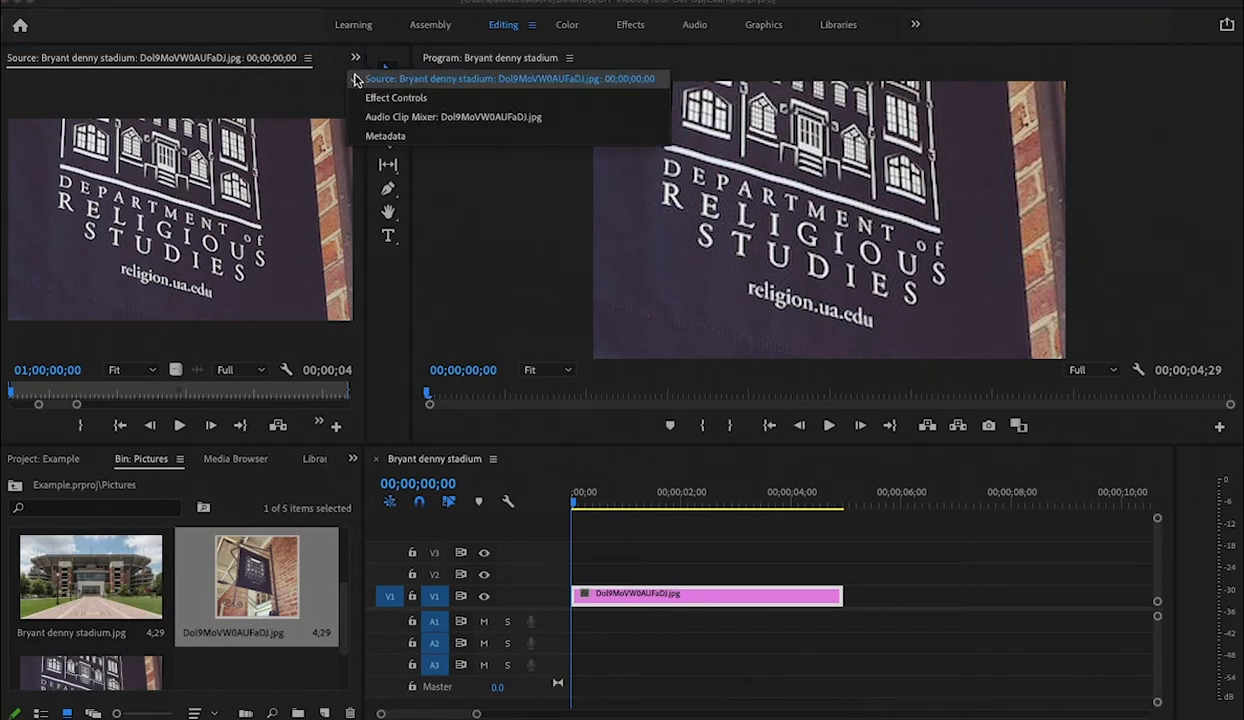
left_click(395, 98)
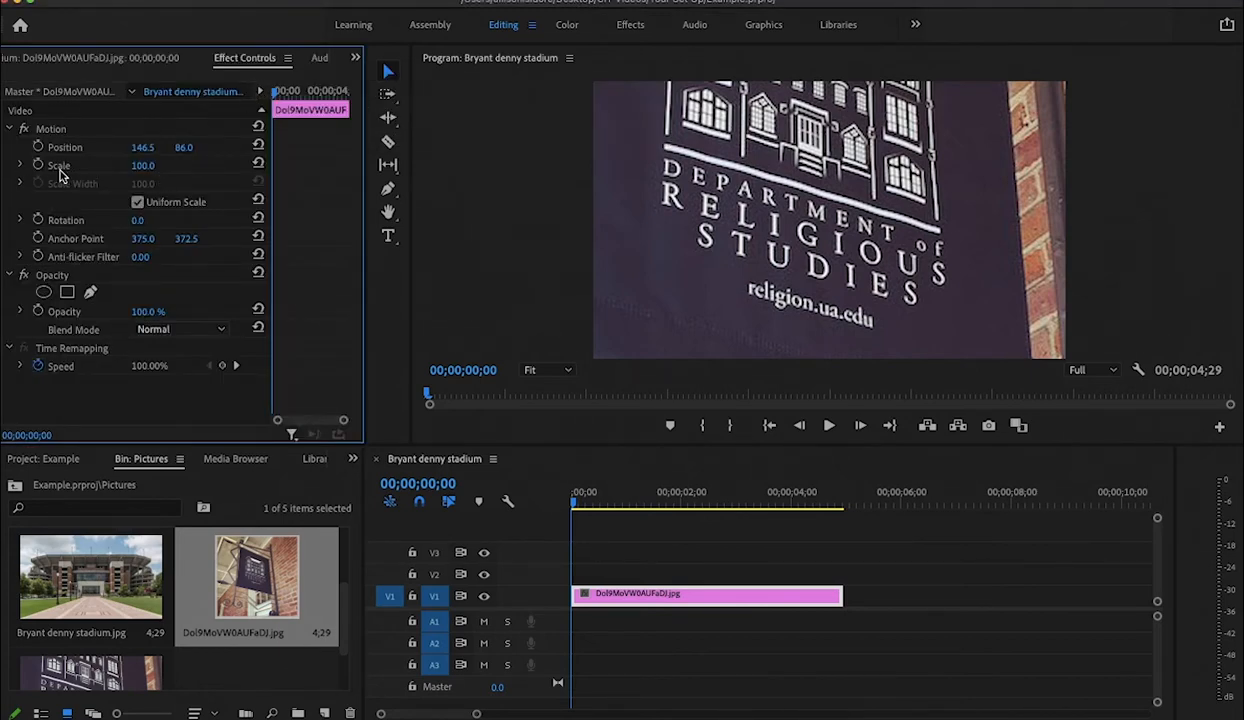
left_click_drag(143, 165, 87, 165)
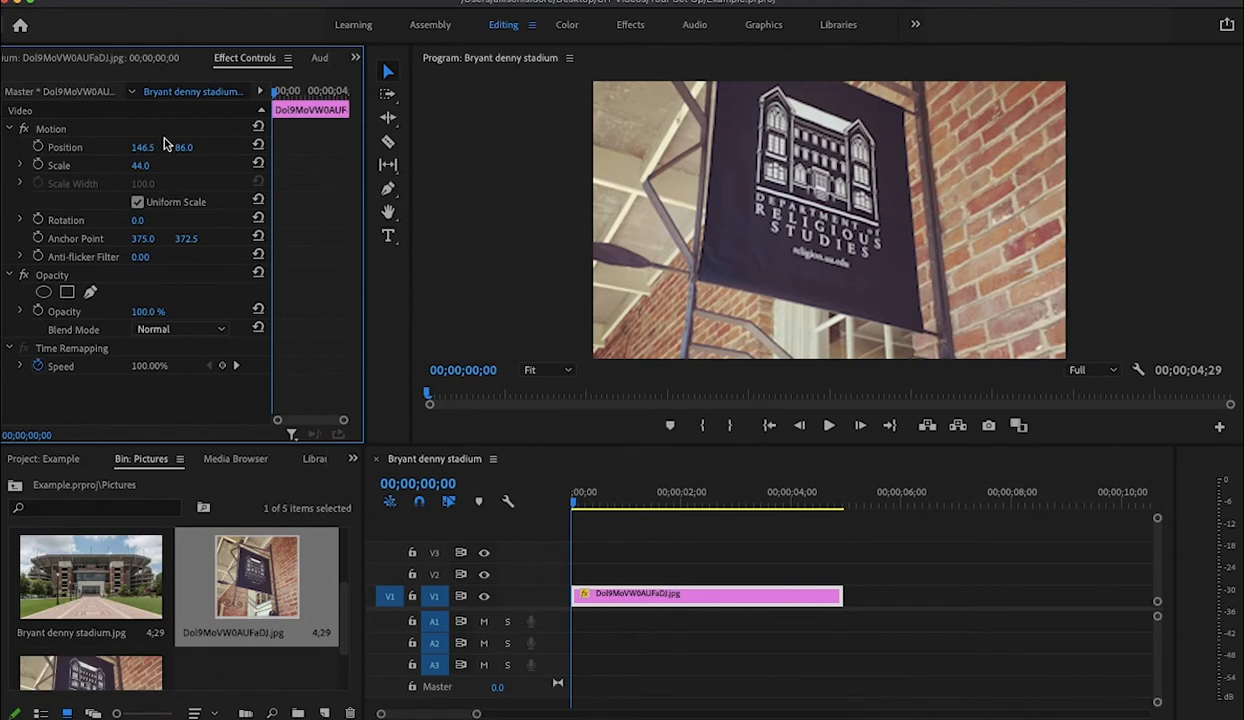
left_click_drag(184, 147, 222, 147)
left_click_drag(140, 165, 136, 165)
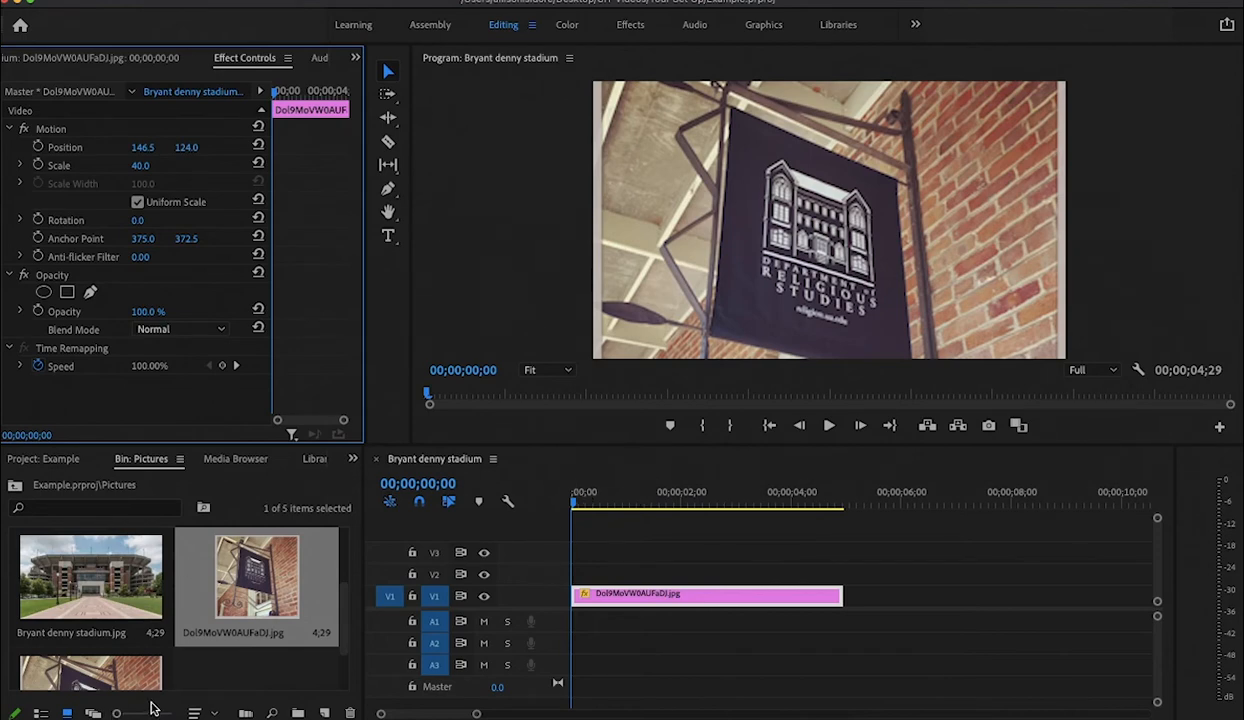
Append Bryant denny stadium.jpg after the sign clip on V1 and shorten the sign clip to about 00;00;02;07
scroll(222, 620, "up", 2)
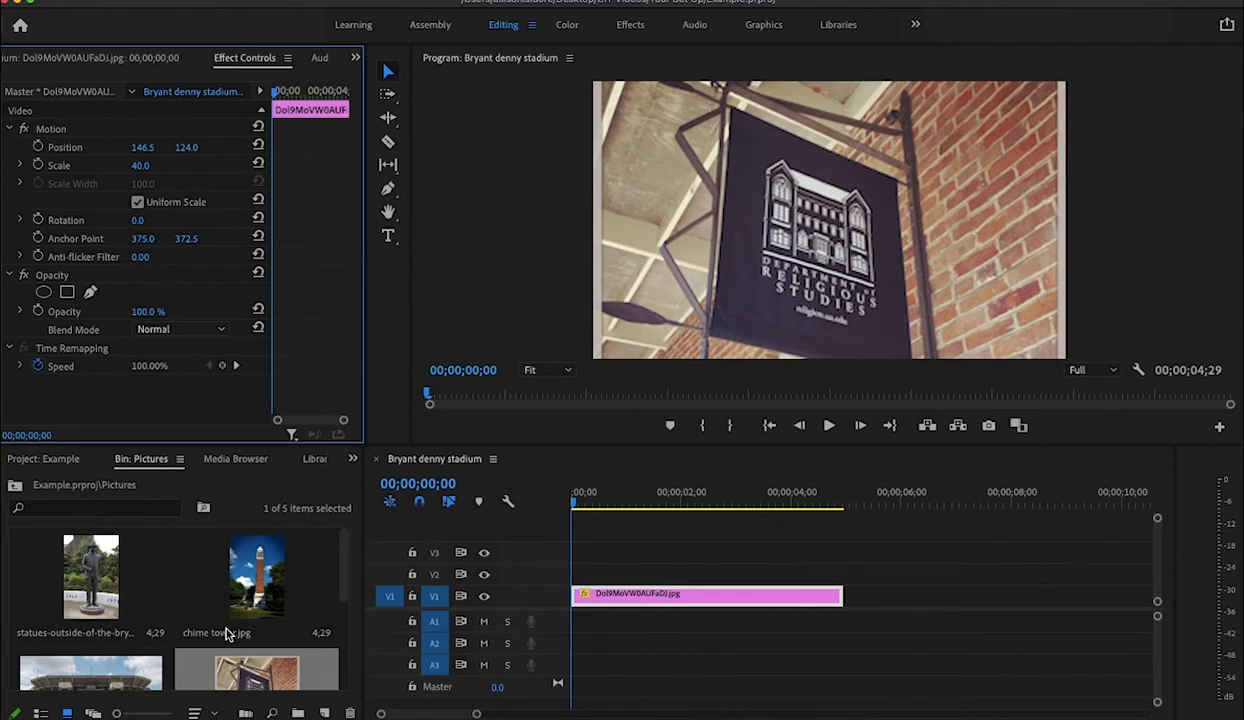
left_click_drag(103, 675, 836, 607)
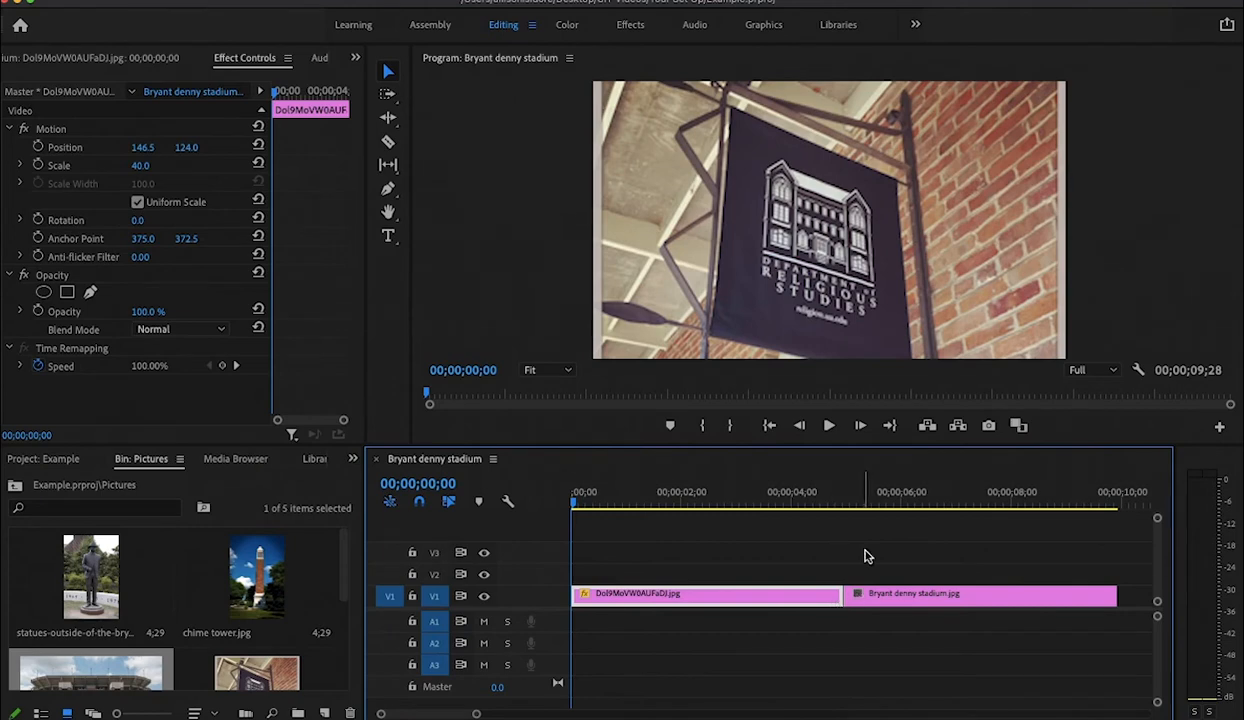
left_click_drag(840, 596, 692, 595)
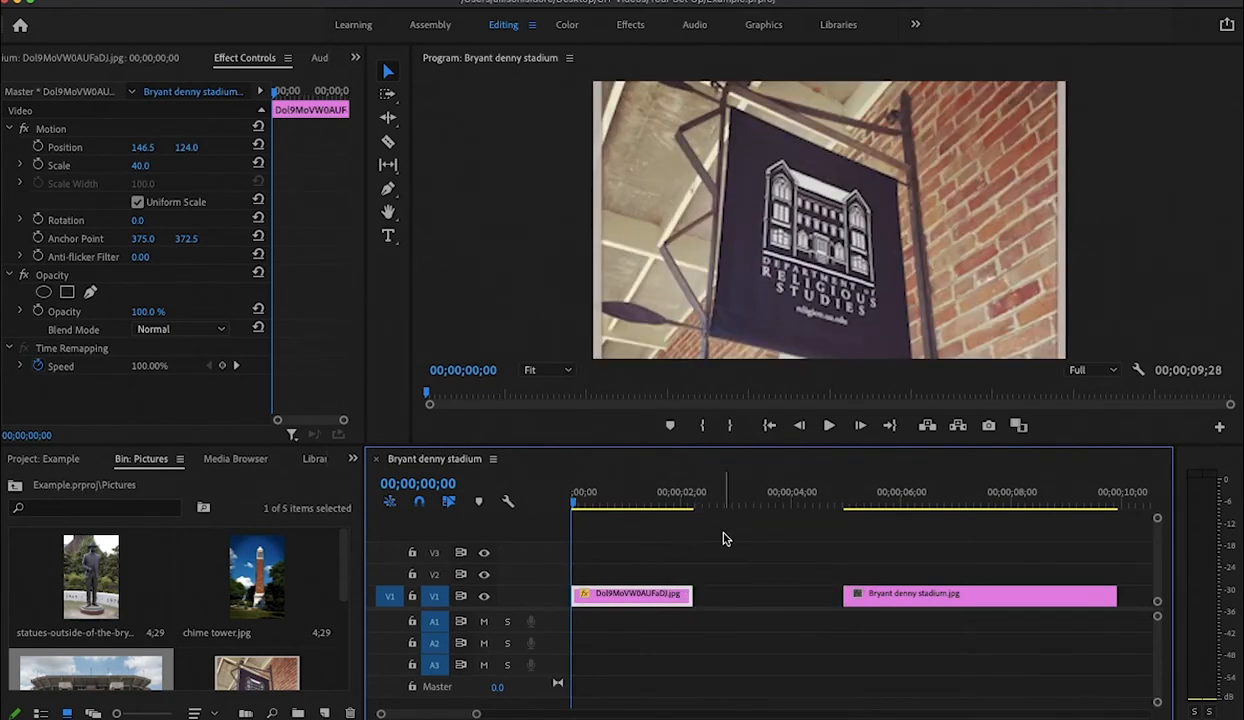
Play the gap between the clips, move the stadium clip against the sign clip's end, and preview the sequence again
key("space")
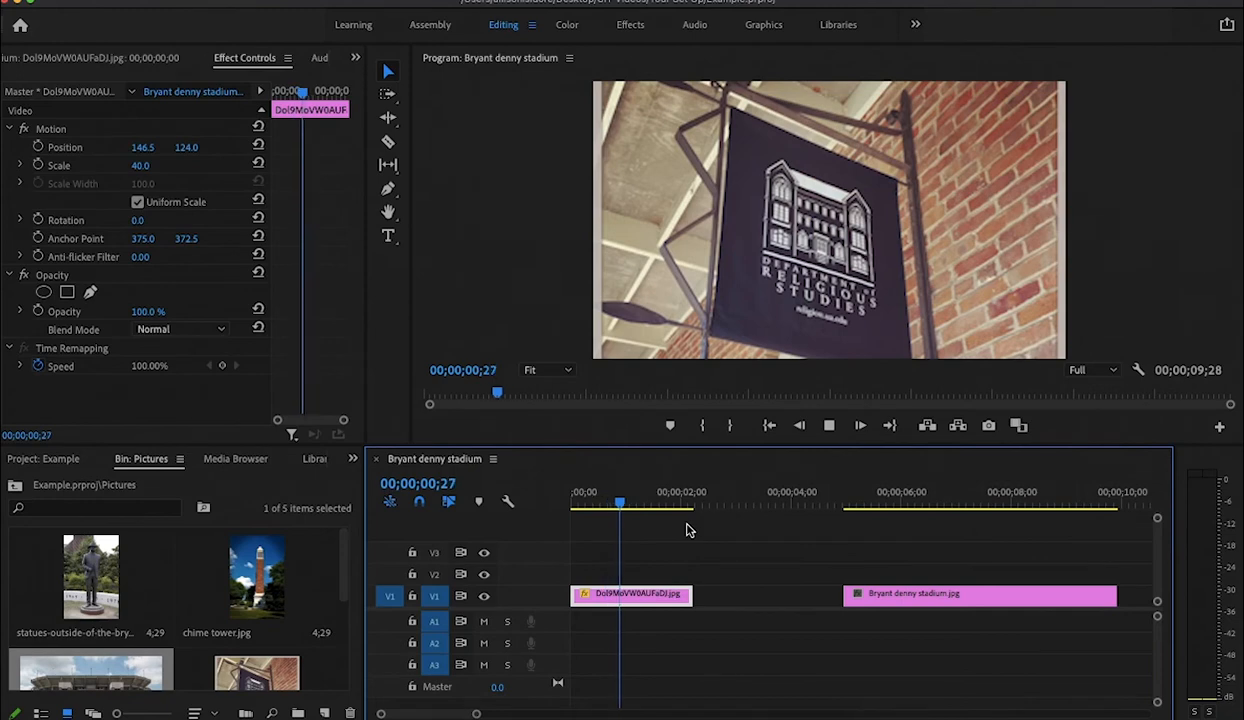
key("space")
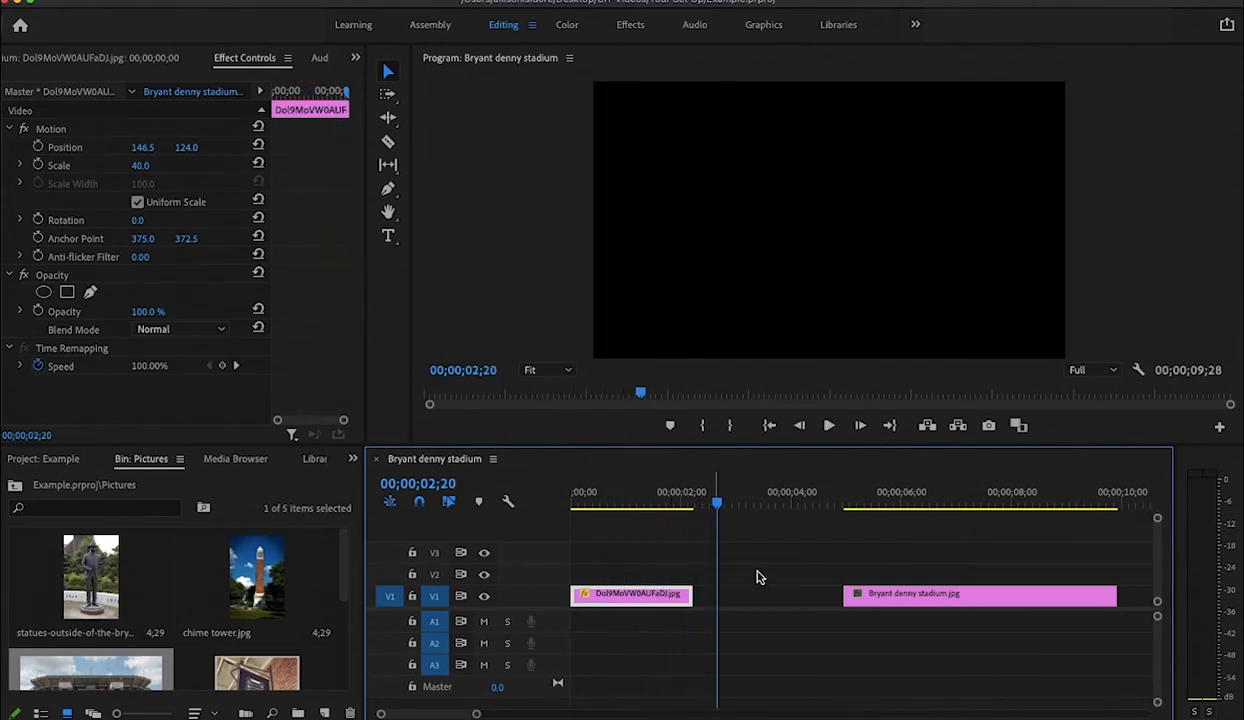
left_click_drag(895, 608, 735, 596)
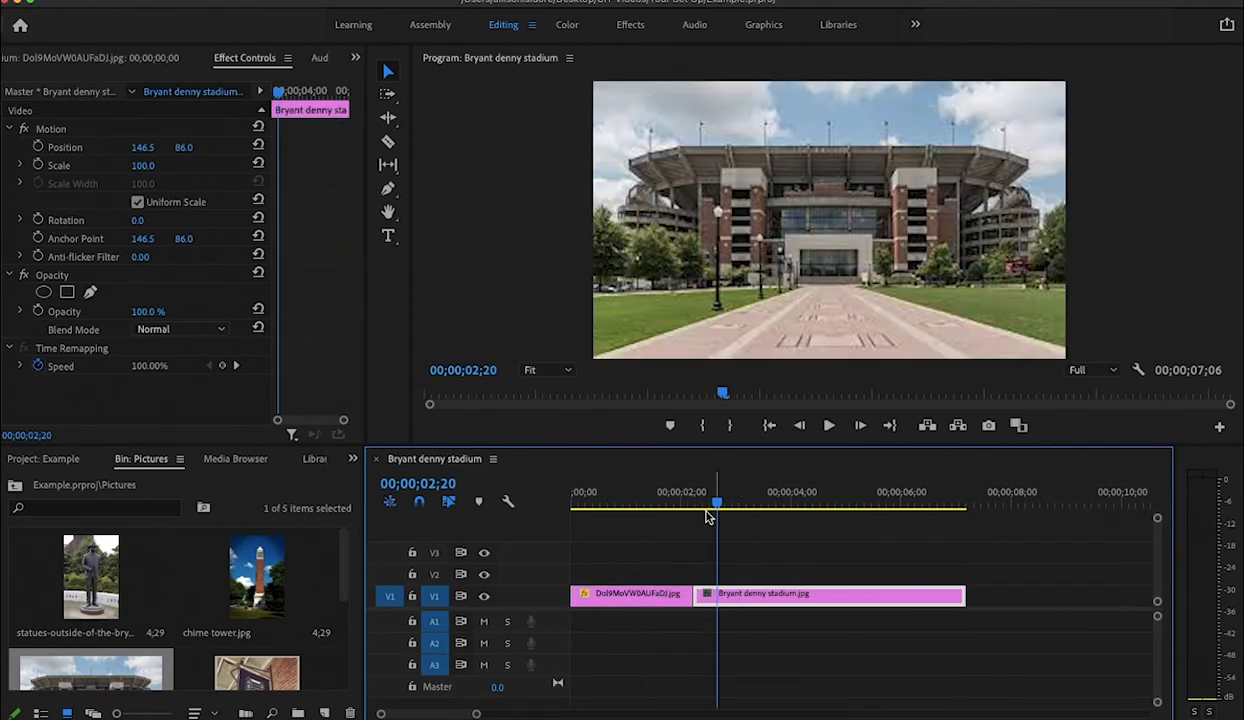
left_click_drag(716, 505, 689, 506)
key("space")
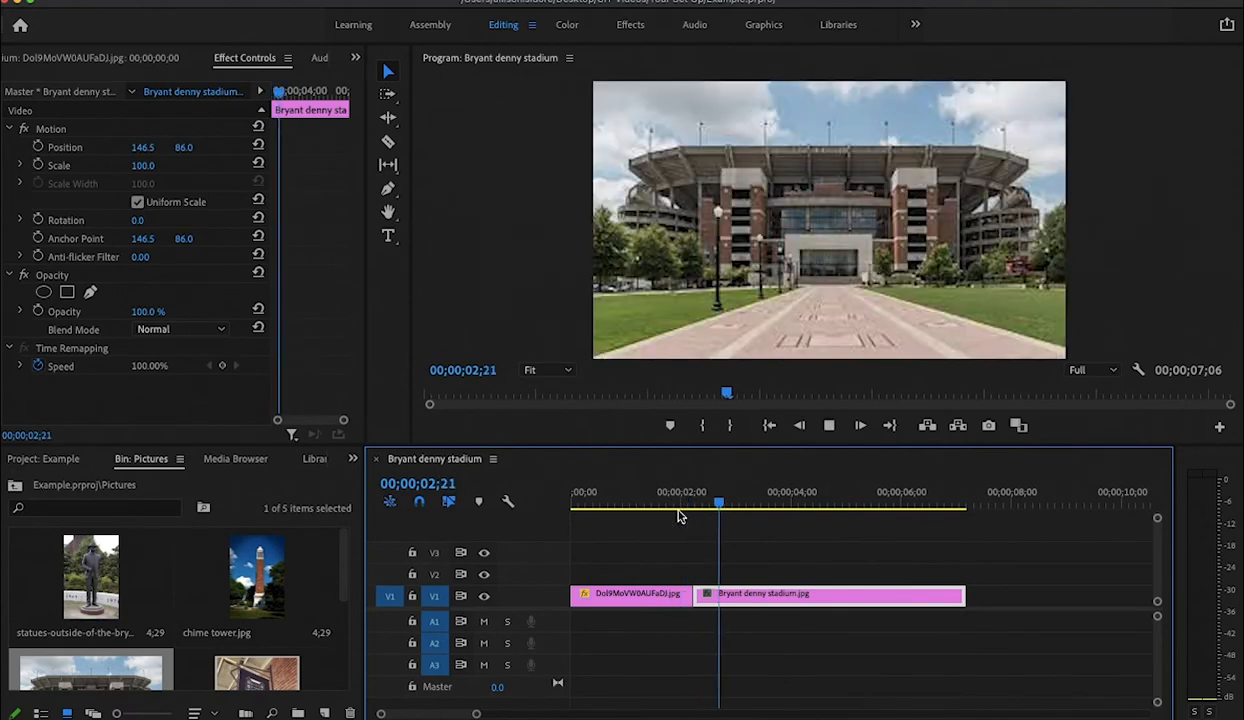
key("space")
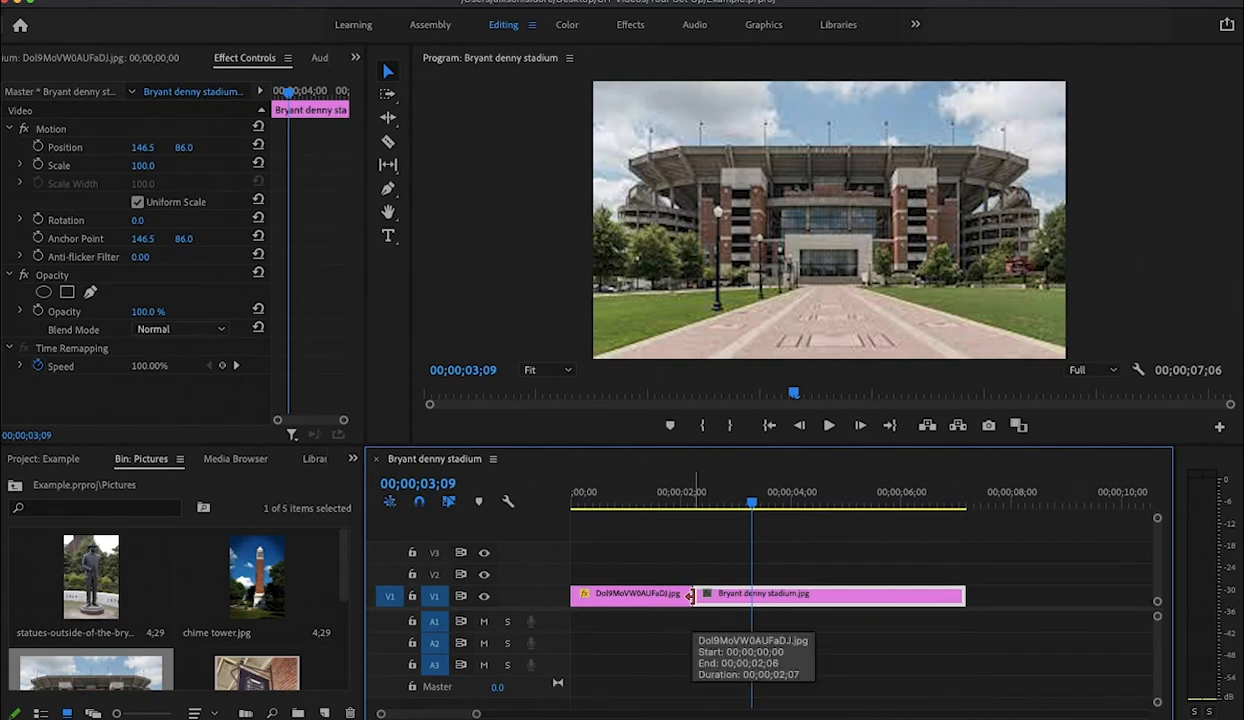
Apply the default Cross Dissolve between the sign clip and the stadium clip on V1 and preview it
right_click(690, 596)
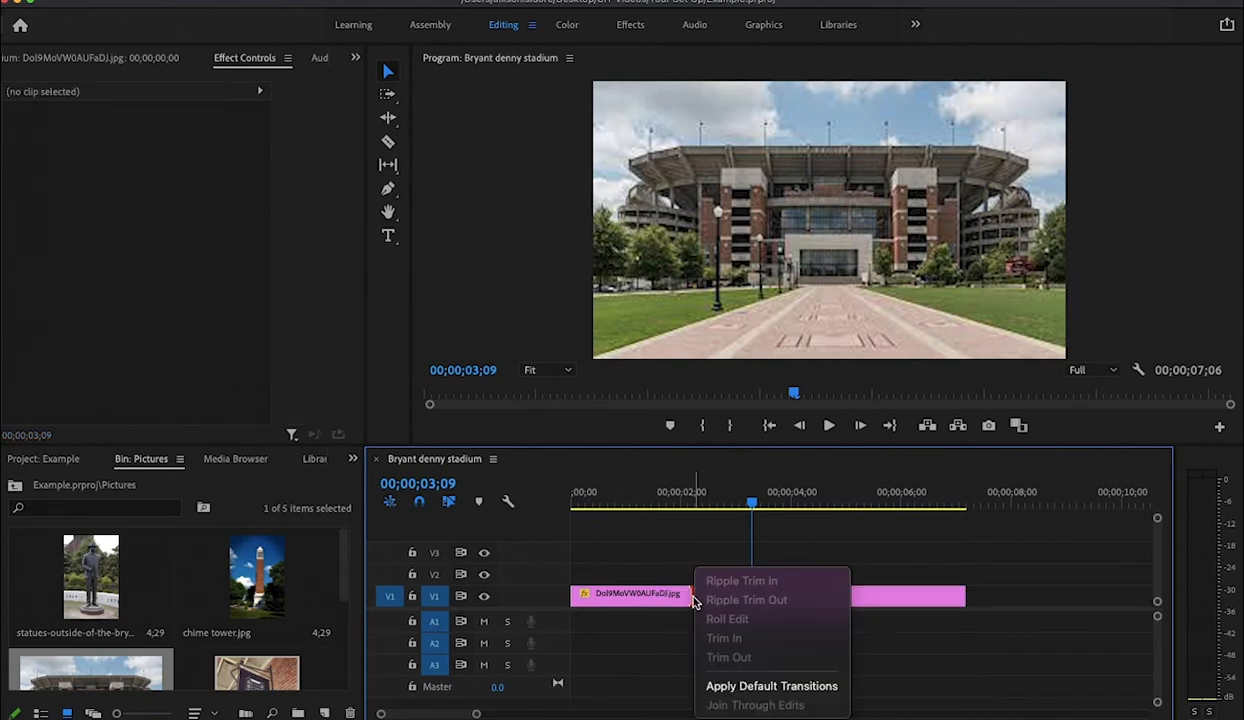
left_click(757, 690)
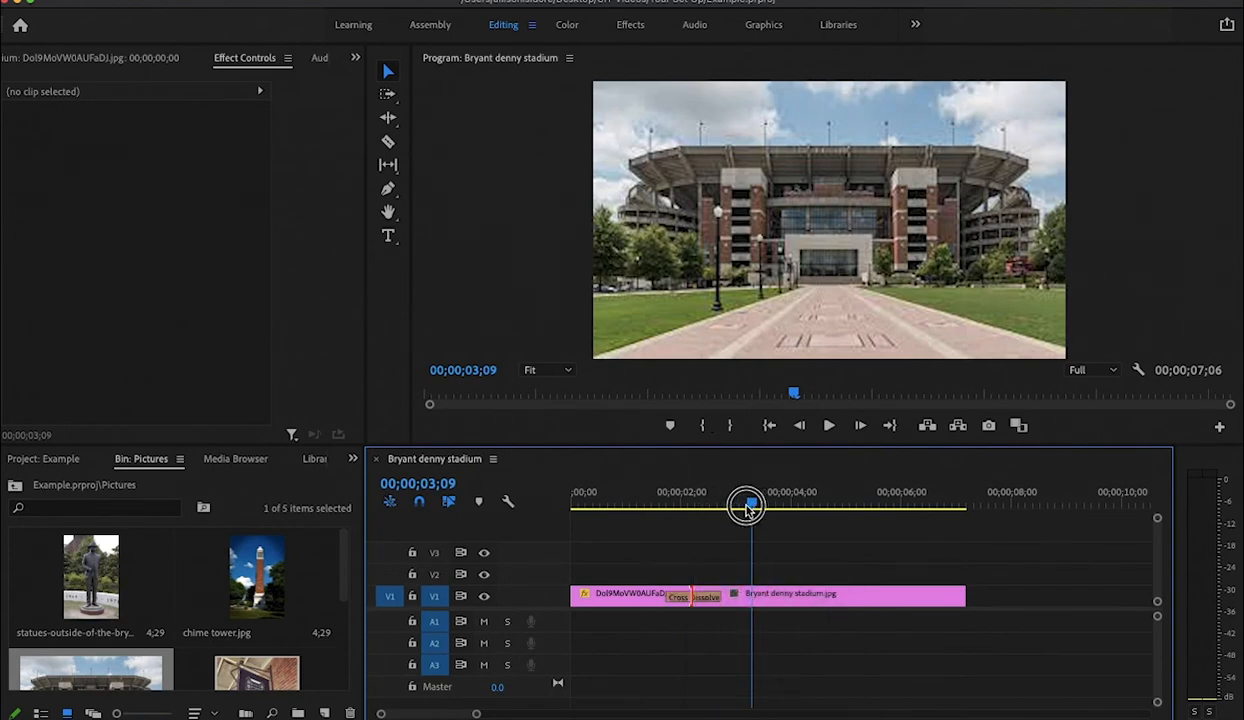
left_click_drag(748, 504, 658, 515)
key("space")
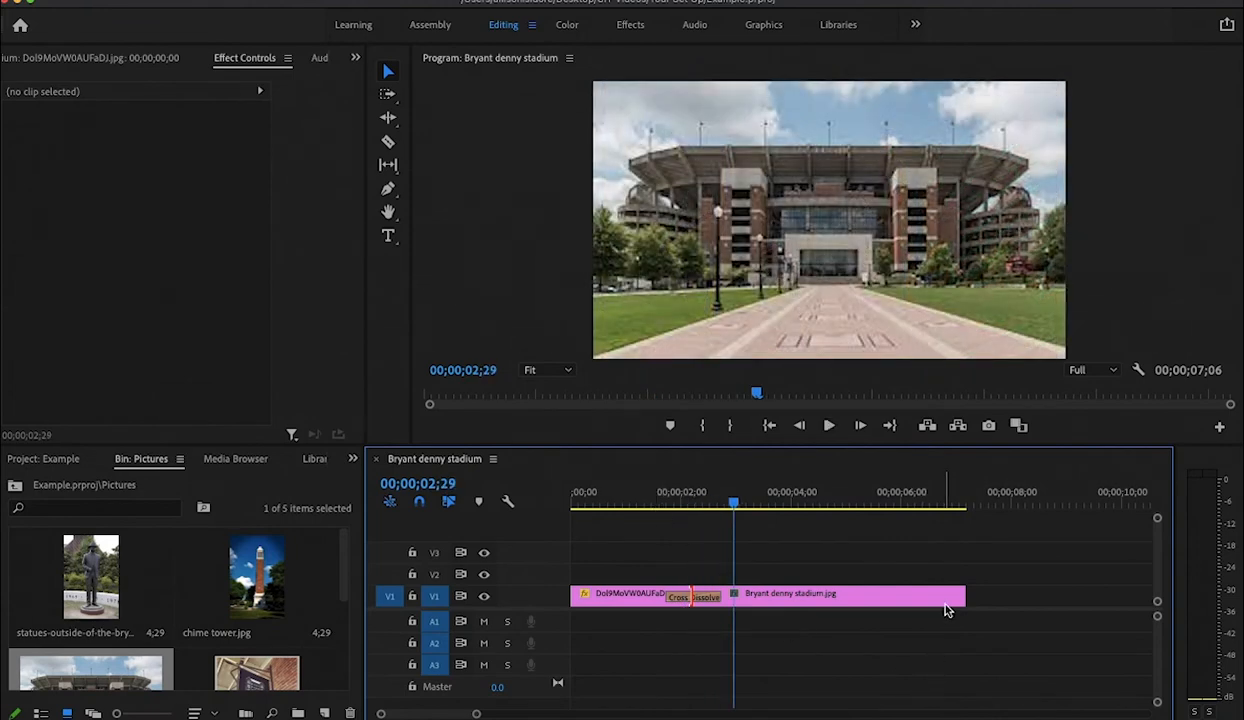
Shorten the stadium clip to end at about 00;00;03;26 and append the statues-outside-of-the-bryant-denny-stadium picture after it on V1
left_click_drag(963, 596, 783, 596)
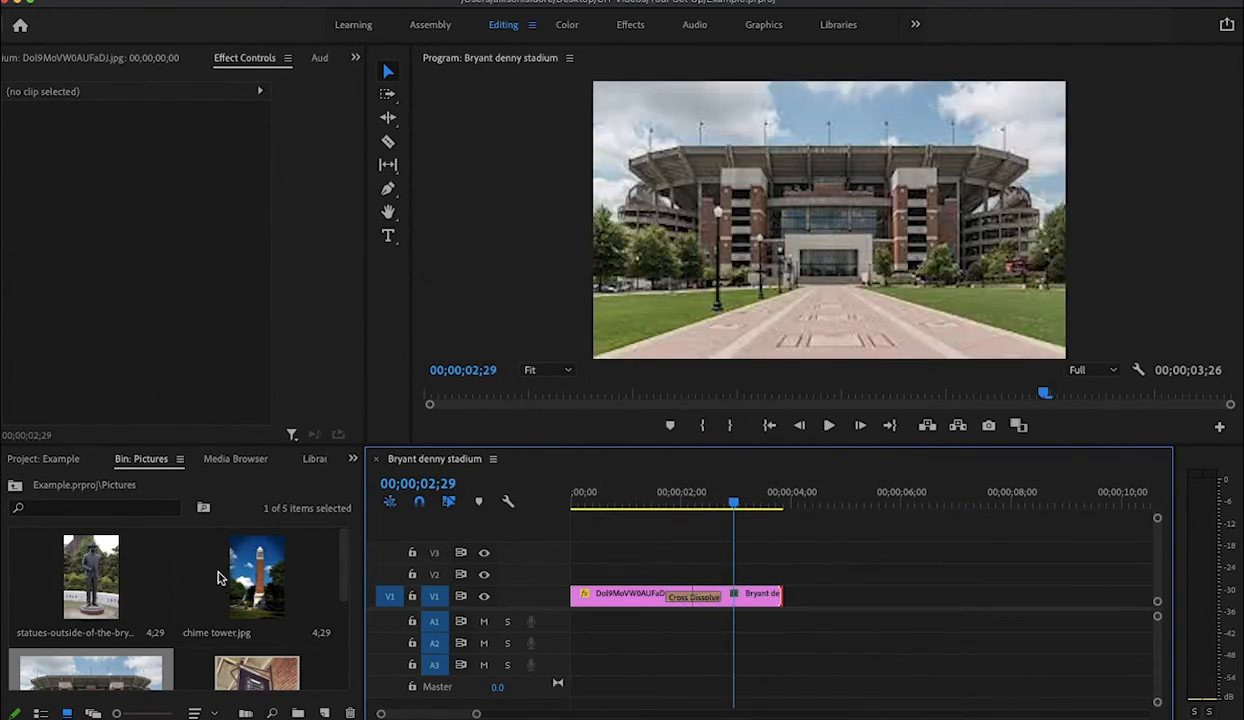
left_click_drag(95, 585, 783, 596)
Apply the default Cross Dissolve between the stadium clip and the statue clip and play through it
right_click(781, 597)
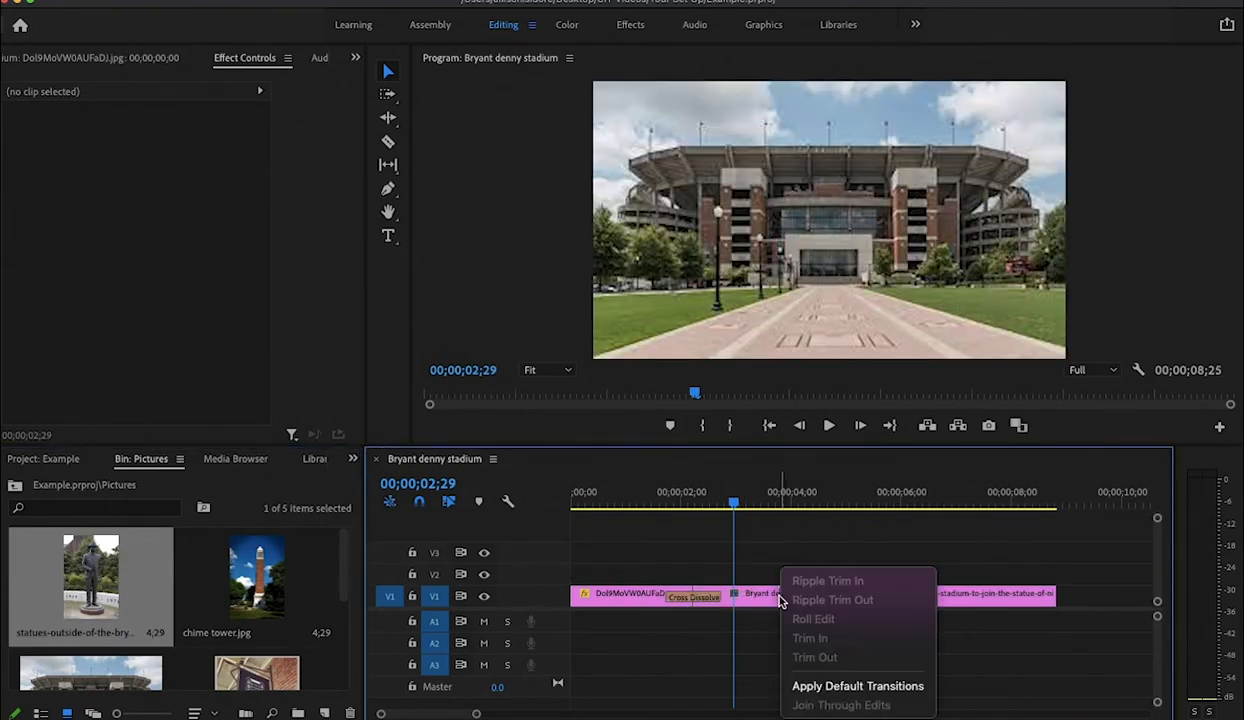
left_click(849, 686)
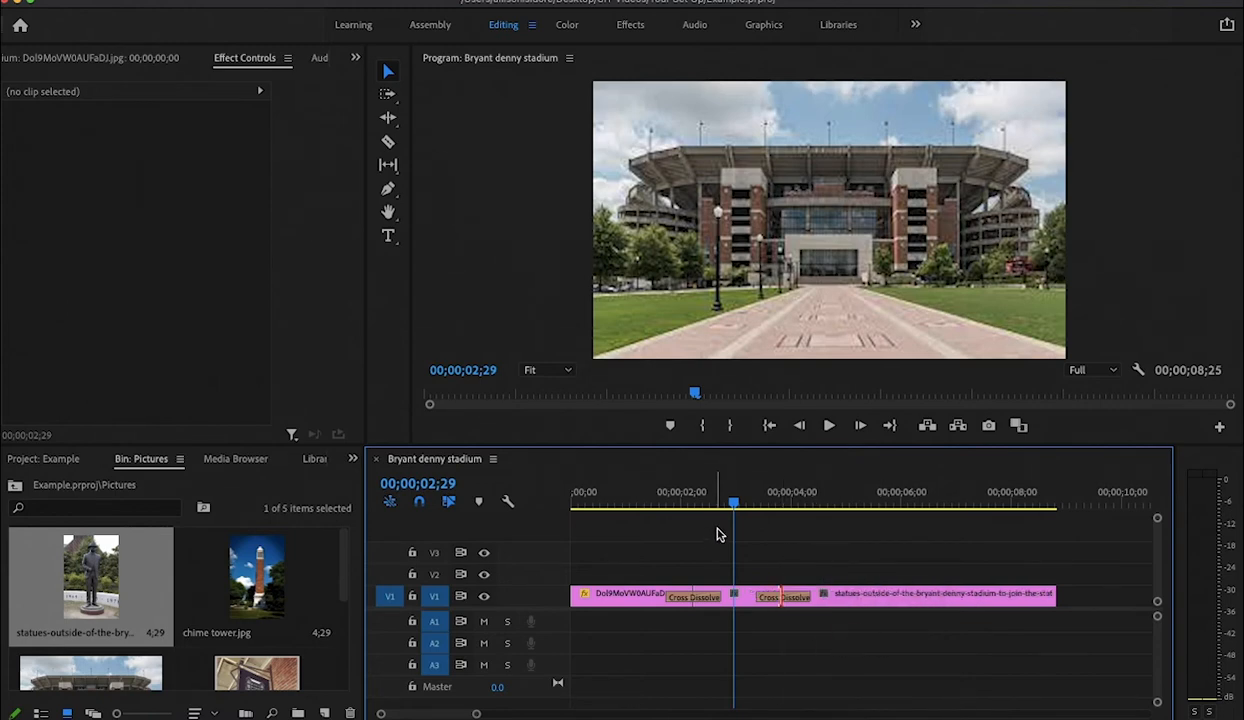
key("space")
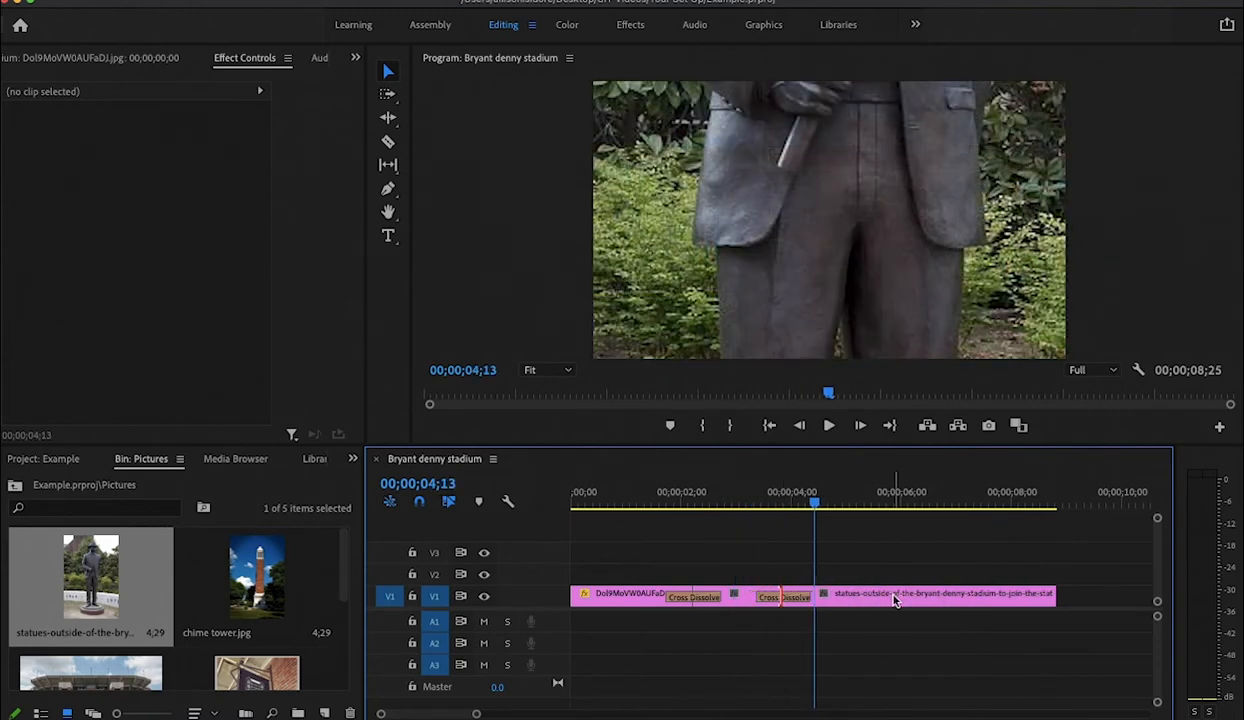
Set the statue clip's scale to 55 and its vertical position to 239 in the Effect Controls
double_click(893, 596)
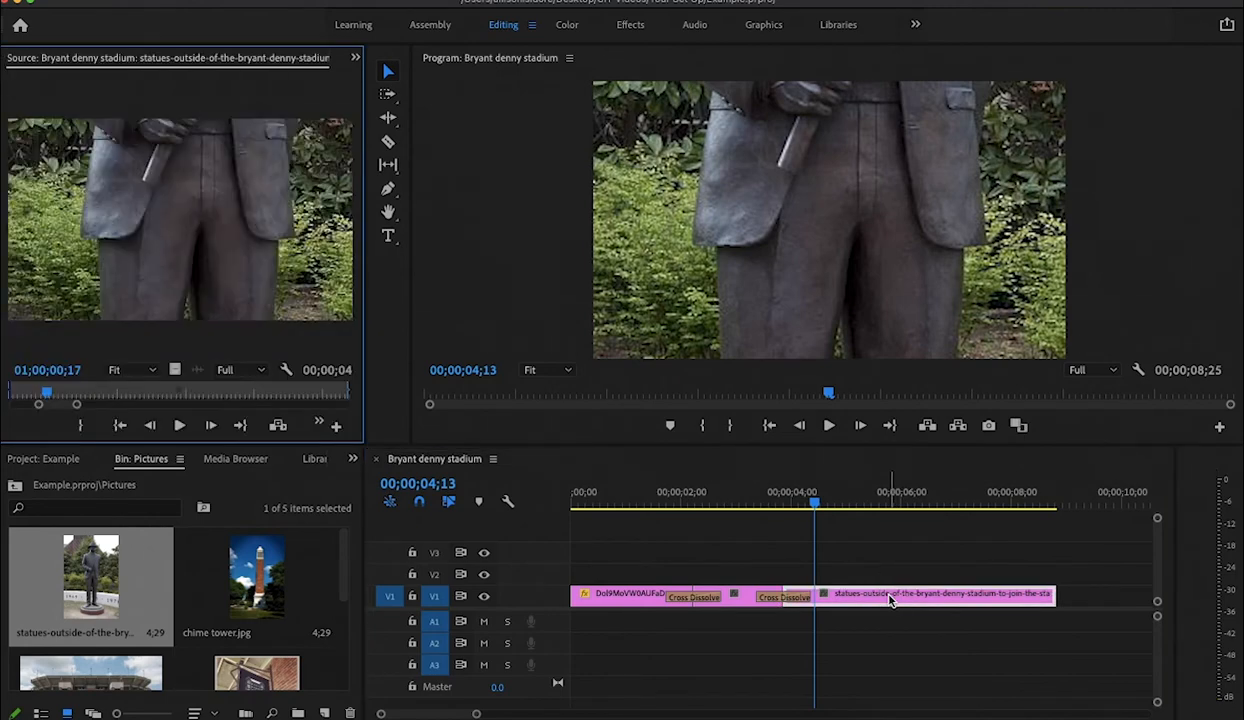
left_click(358, 62)
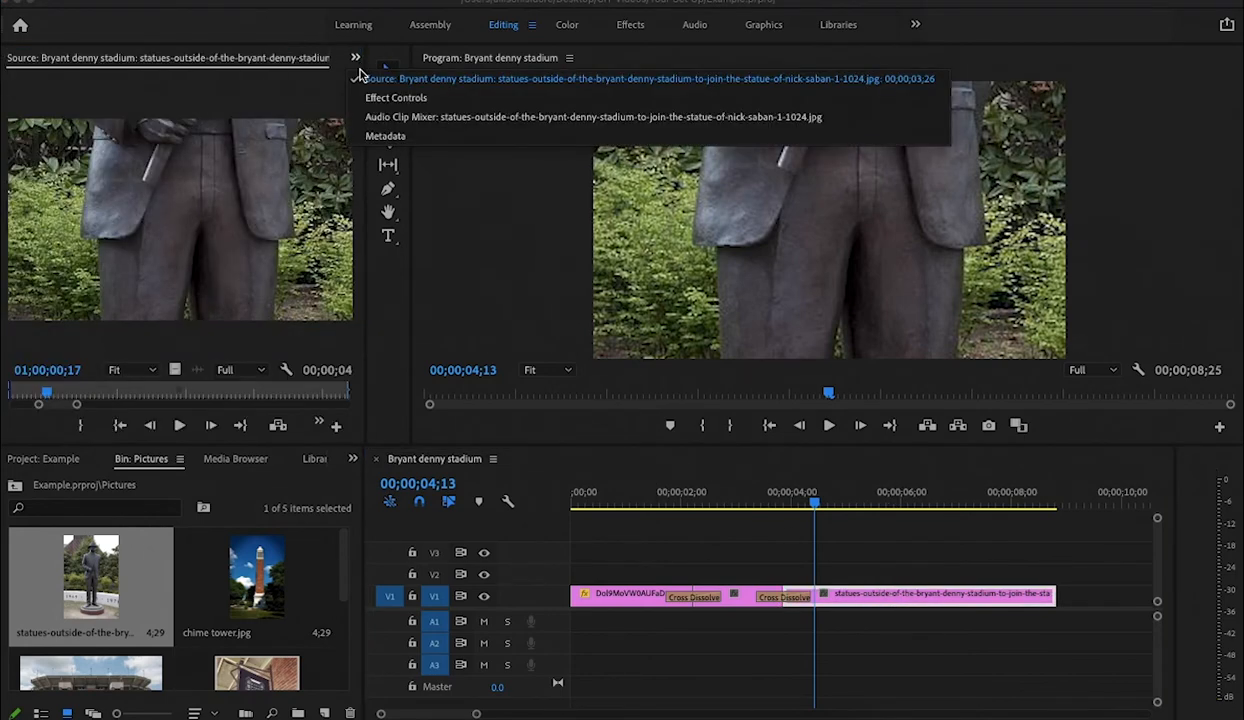
left_click(358, 98)
left_click_drag(148, 165, 212, 147)
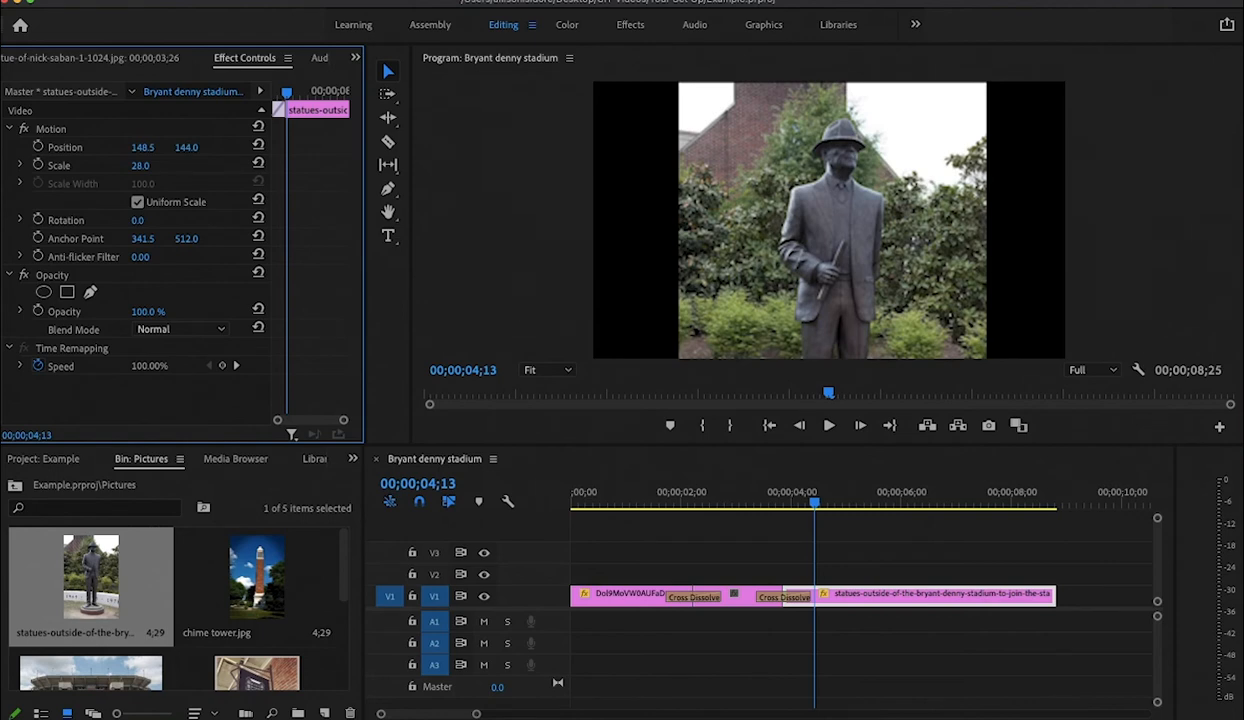
left_click(145, 166)
type("40")
key("Return")
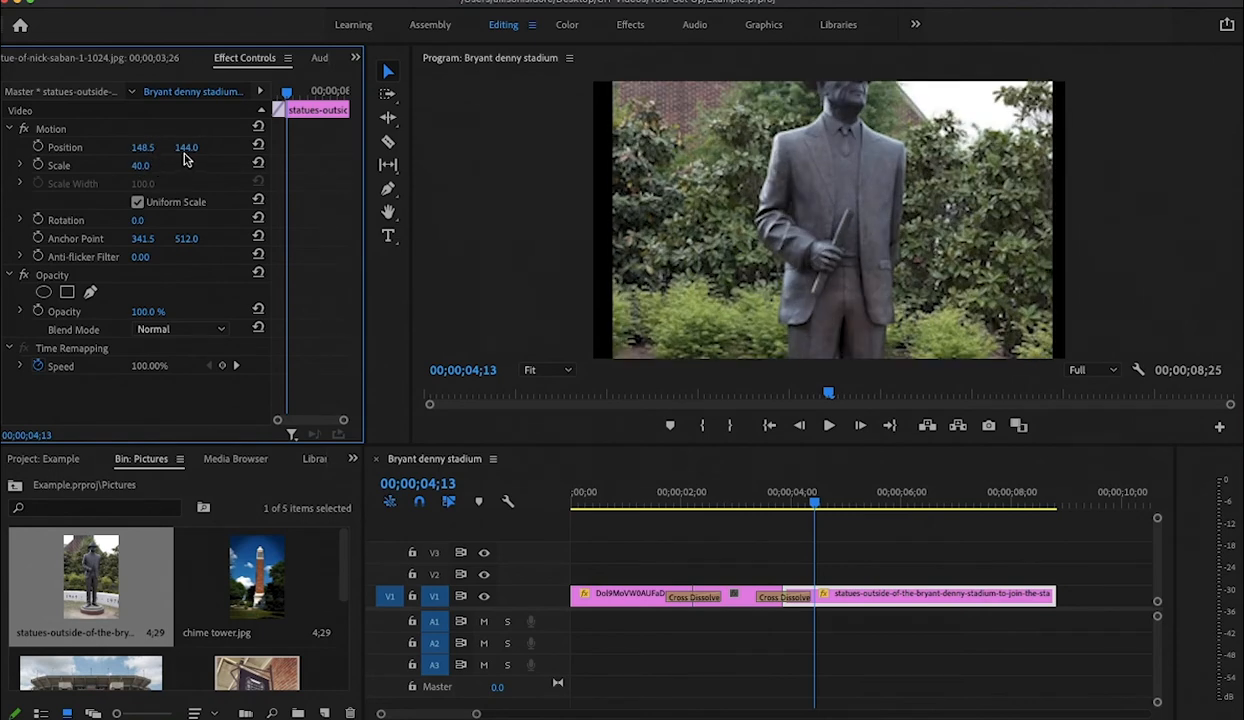
mouse_move(190, 147)
left_mouse_down()
mouse_move(206, 147)
mouse_move(175, 165)
mouse_move(212, 147)
left_mouse_up()
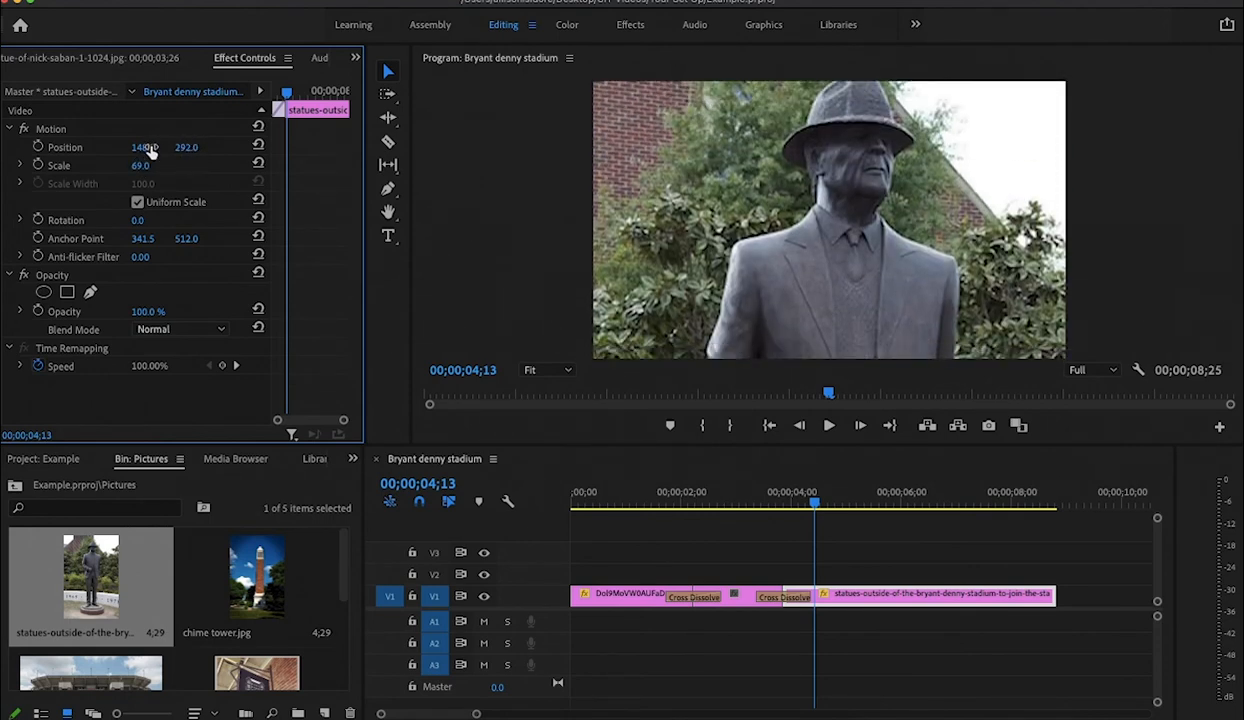
left_click_drag(160, 165, 190, 147)
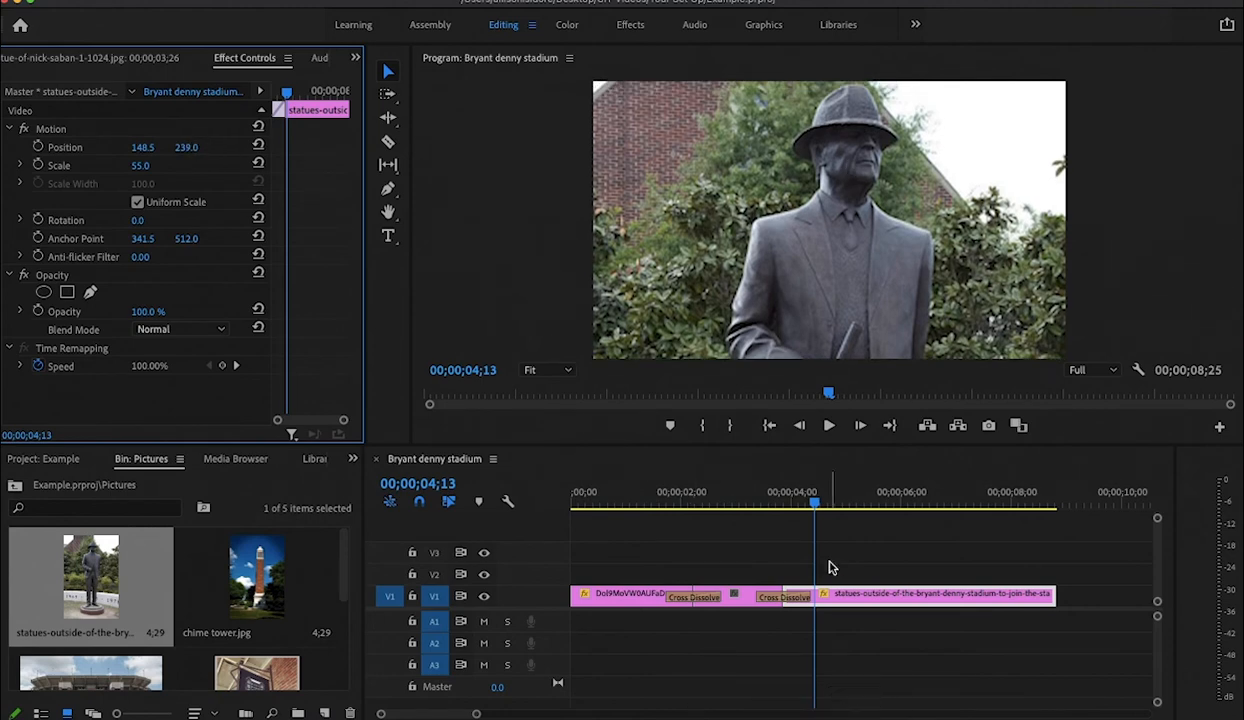
Shorten the statue clip to end at about 00;00;05;03 and preview the dissolve into it
left_click_drag(1050, 597, 850, 597)
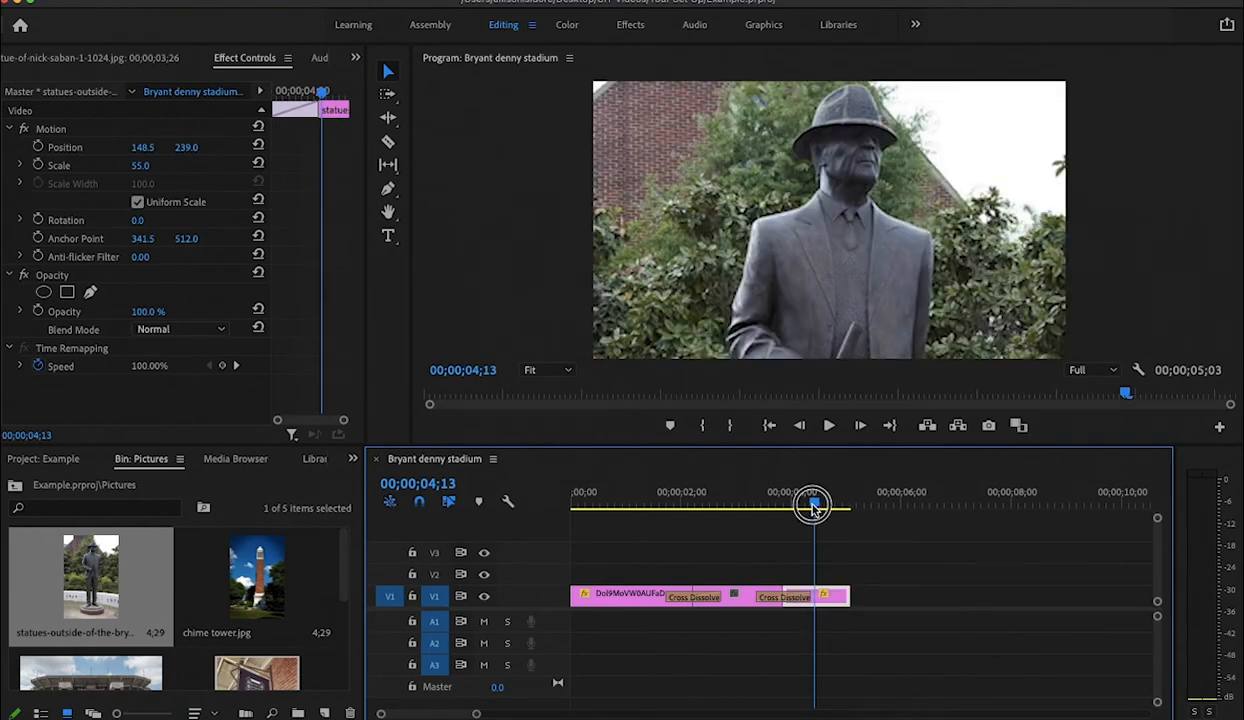
left_click_drag(811, 503, 733, 503)
key("space")
key("space")
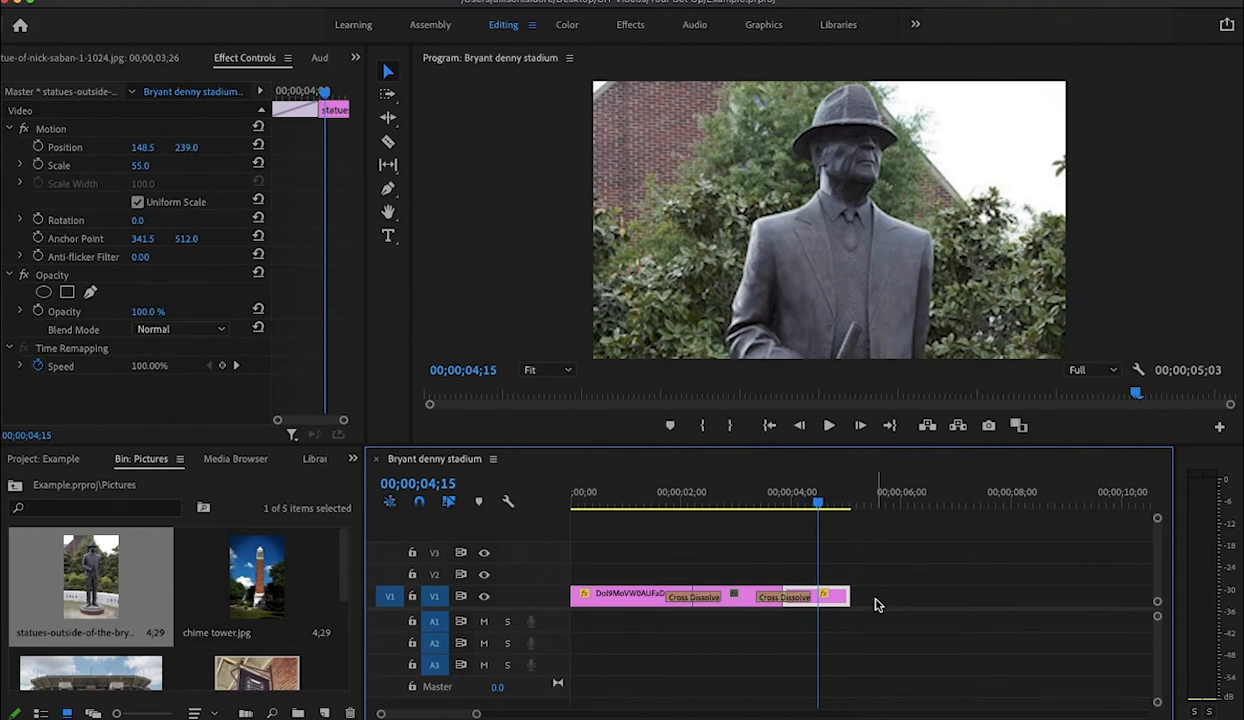
Delete the Dol9MoVW0AUFaDJ.jpg clip from the start of V1 and switch to the Graphics workspace
left_click(622, 594)
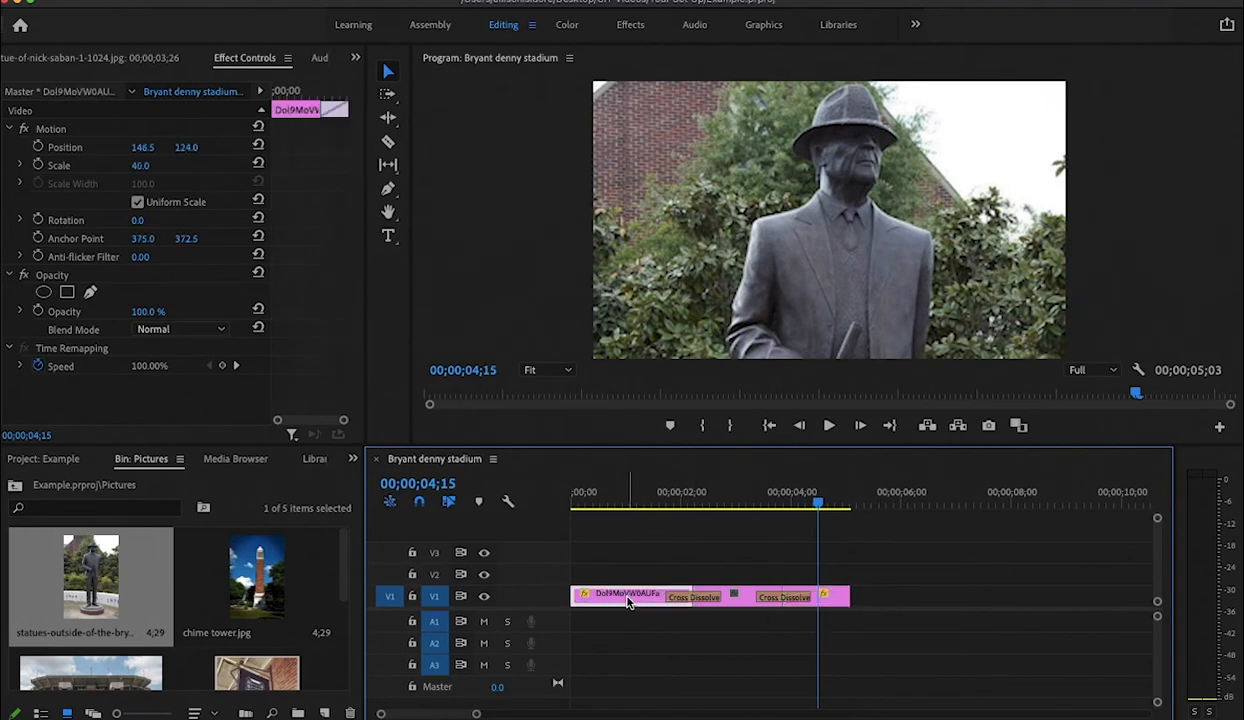
key("Delete")
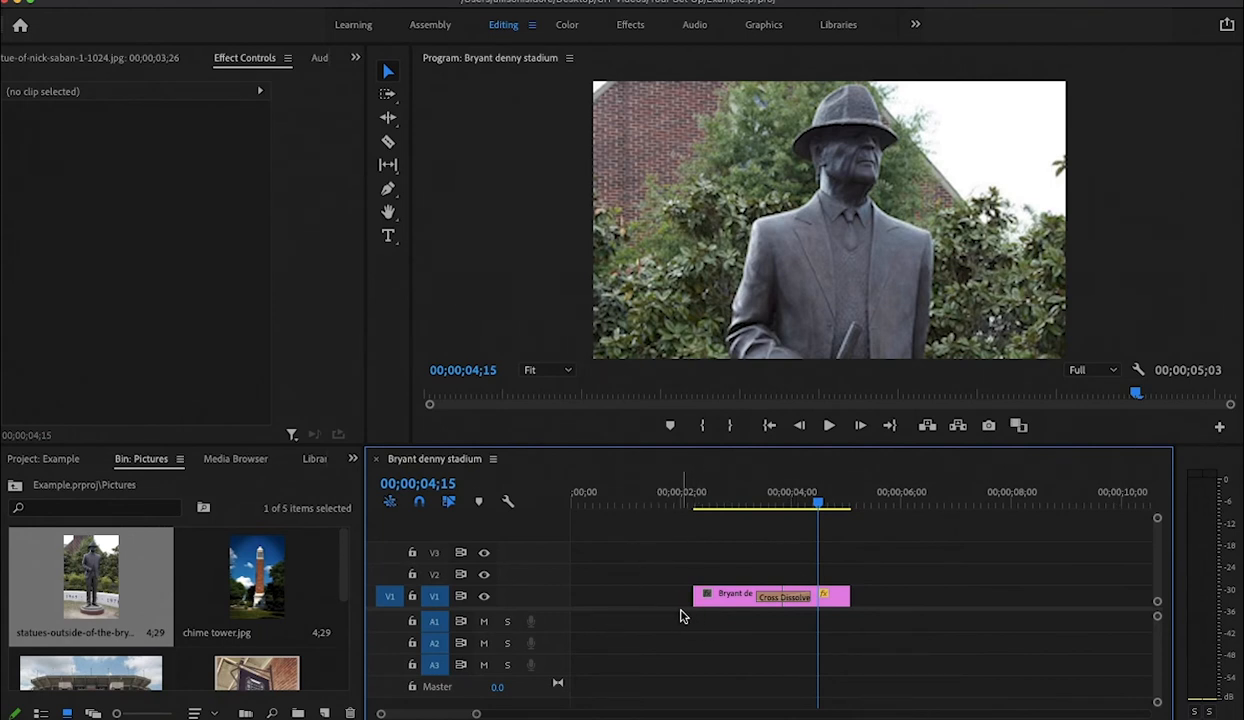
left_click(749, 29)
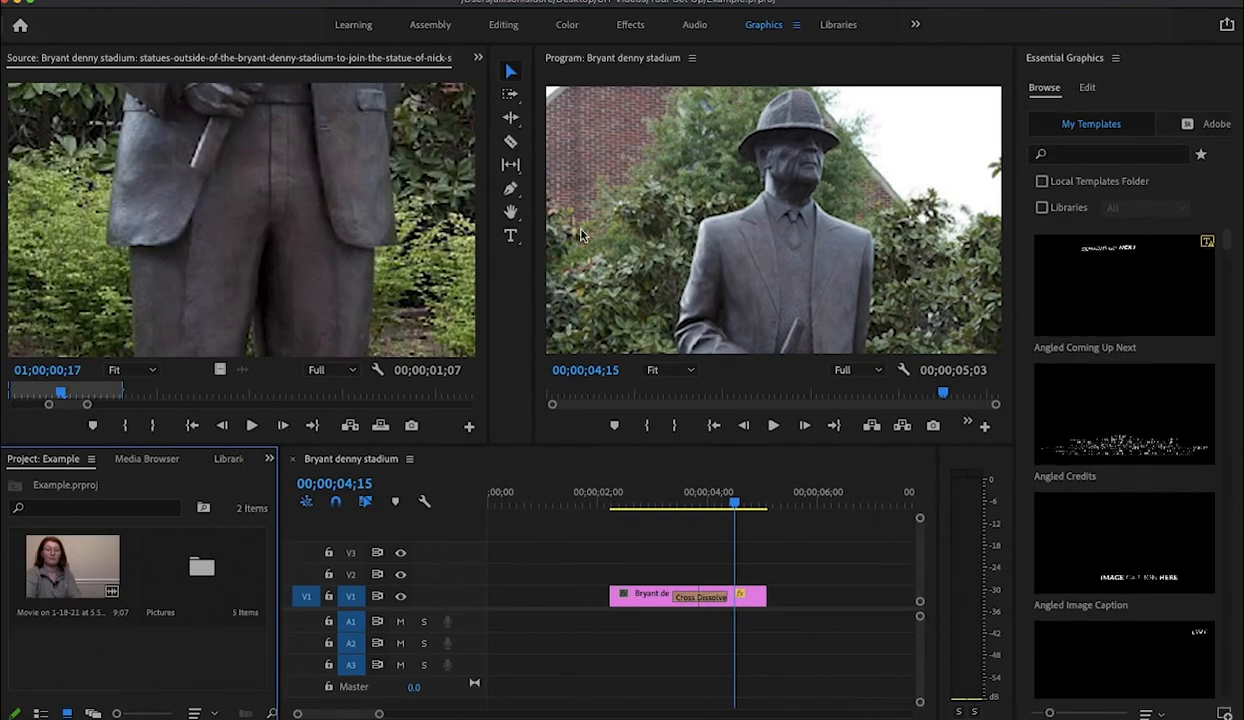
Move the playhead to 00;00;03;00 and open the stadium clip in the Source monitor
left_click(645, 585)
left_click(692, 508)
left_click_drag(692, 508, 657, 516)
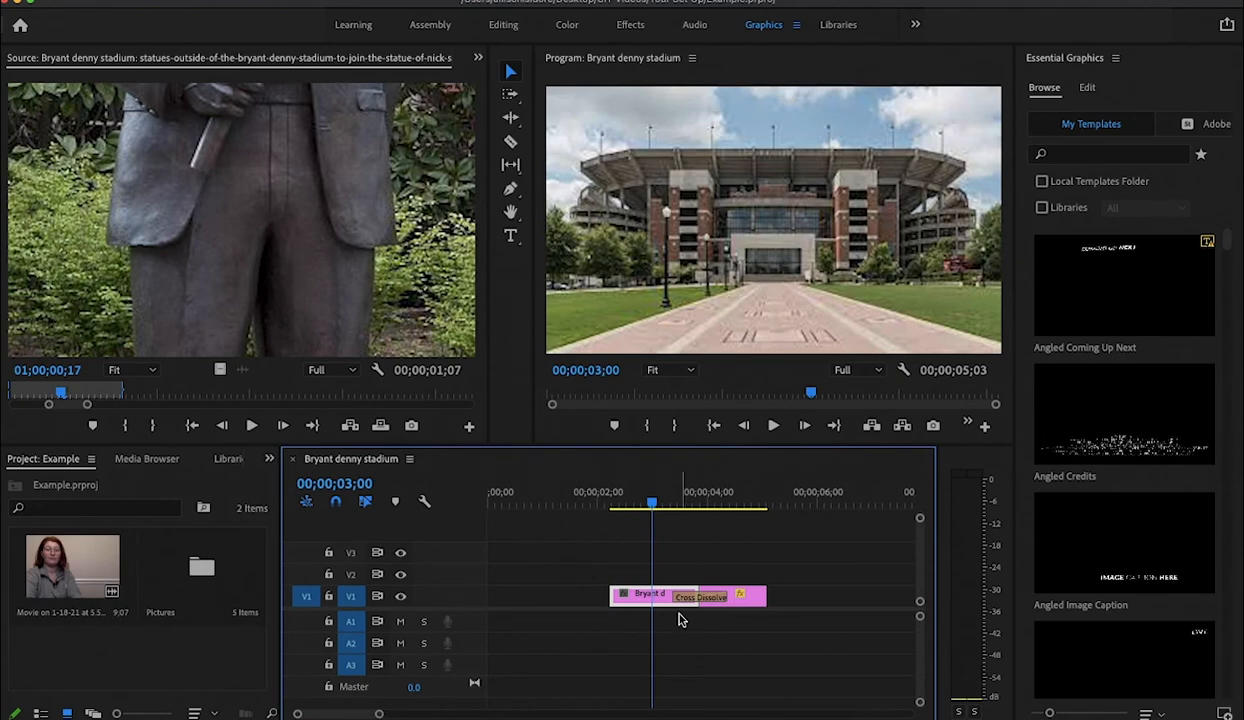
double_click(660, 597)
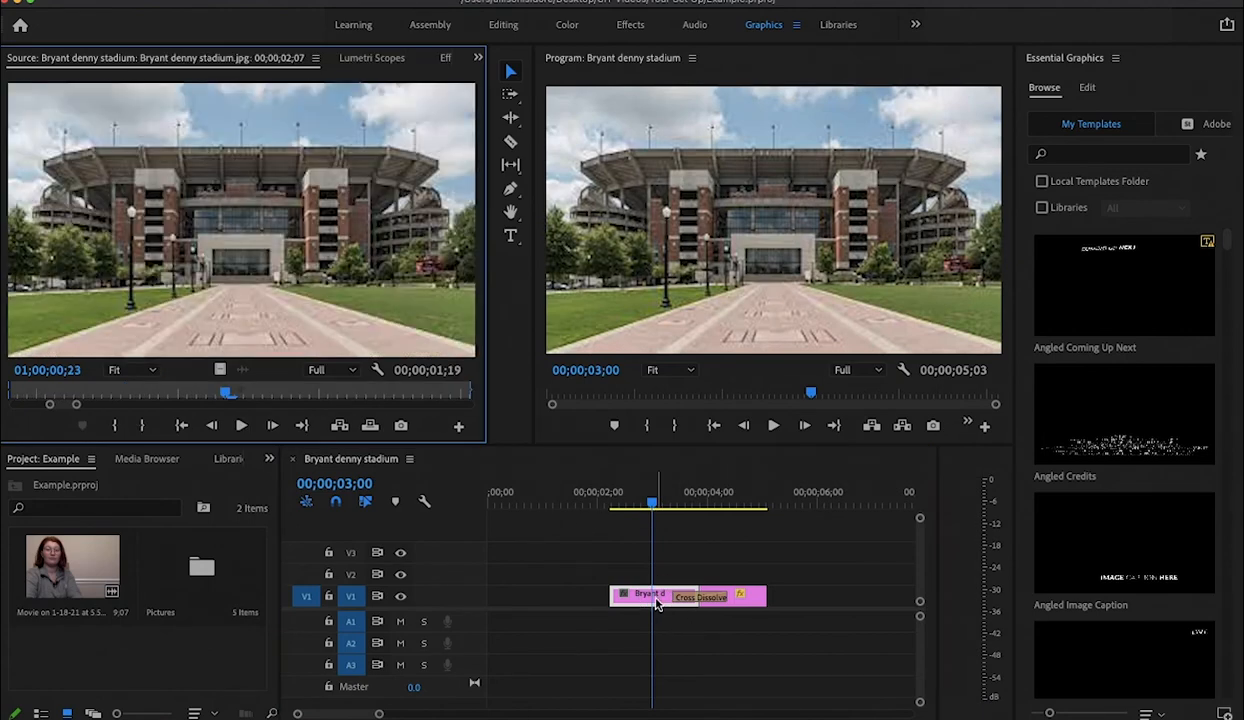
Add the Angled Title template from the Essential Graphics templates to track V2, starting above the stadium clip
scroll(1178, 483, "down", 4)
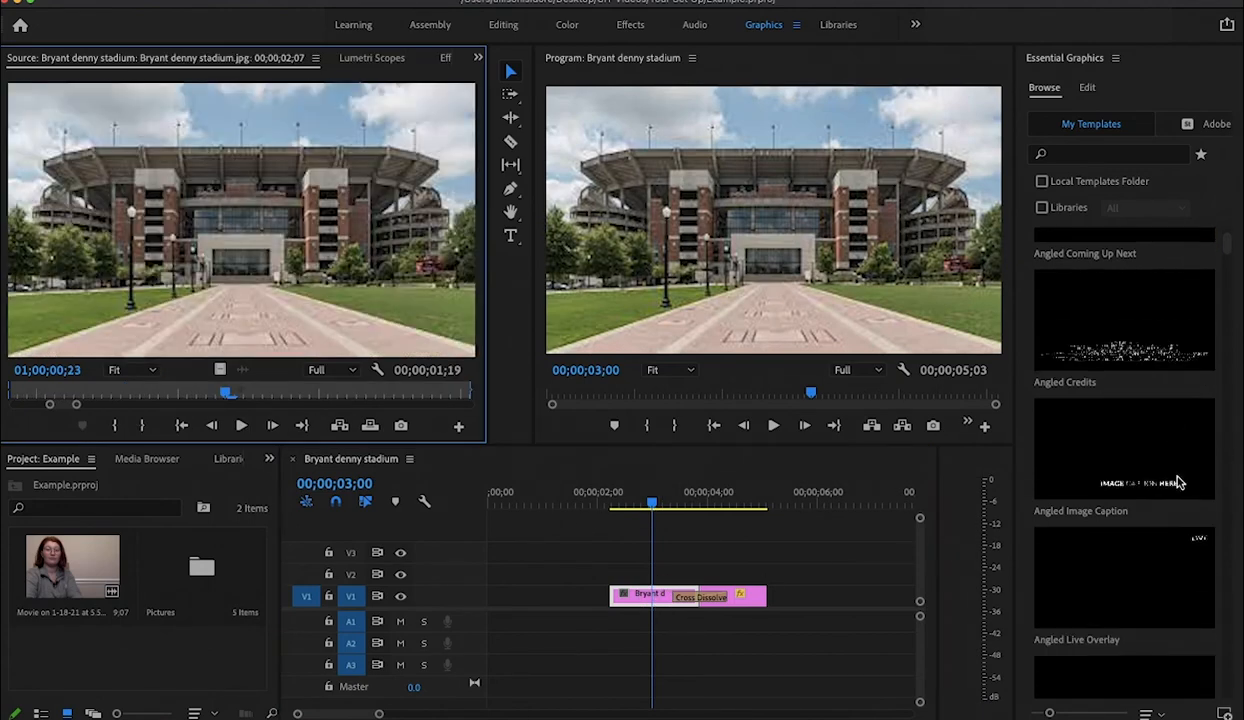
scroll(1178, 483, "down", 2)
scroll(1178, 483, "down", 8)
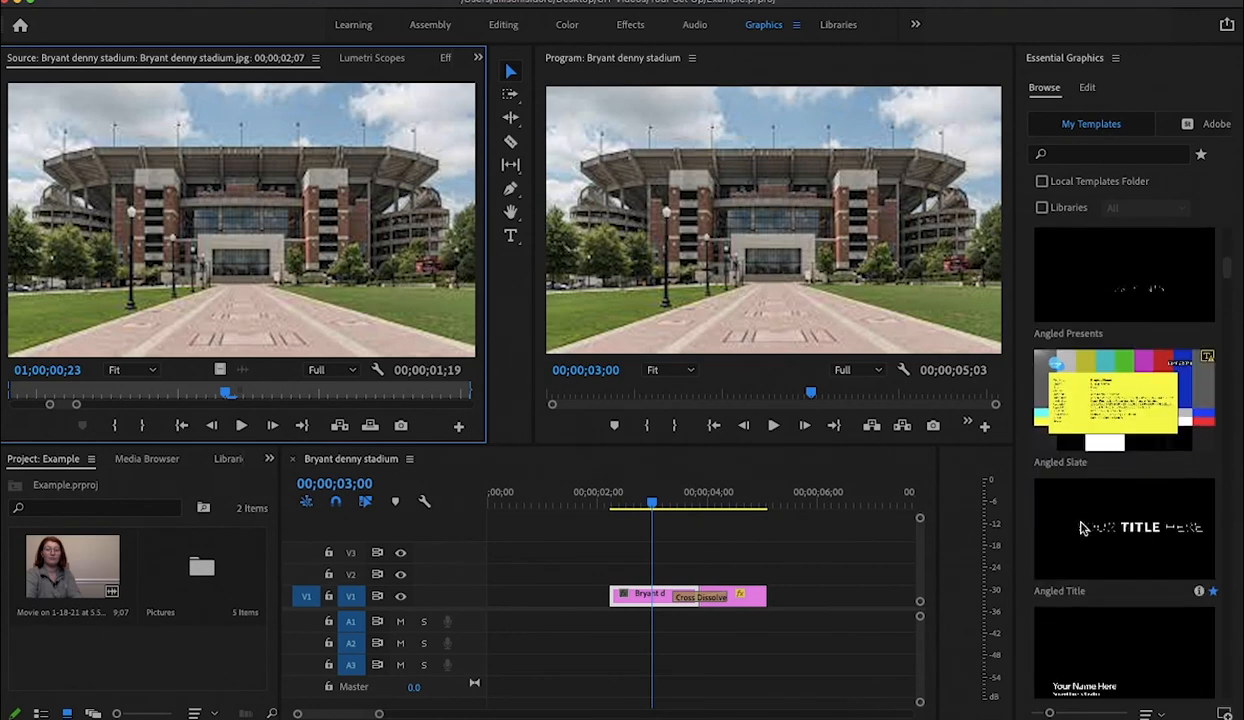
scroll(1137, 533, "down", 3)
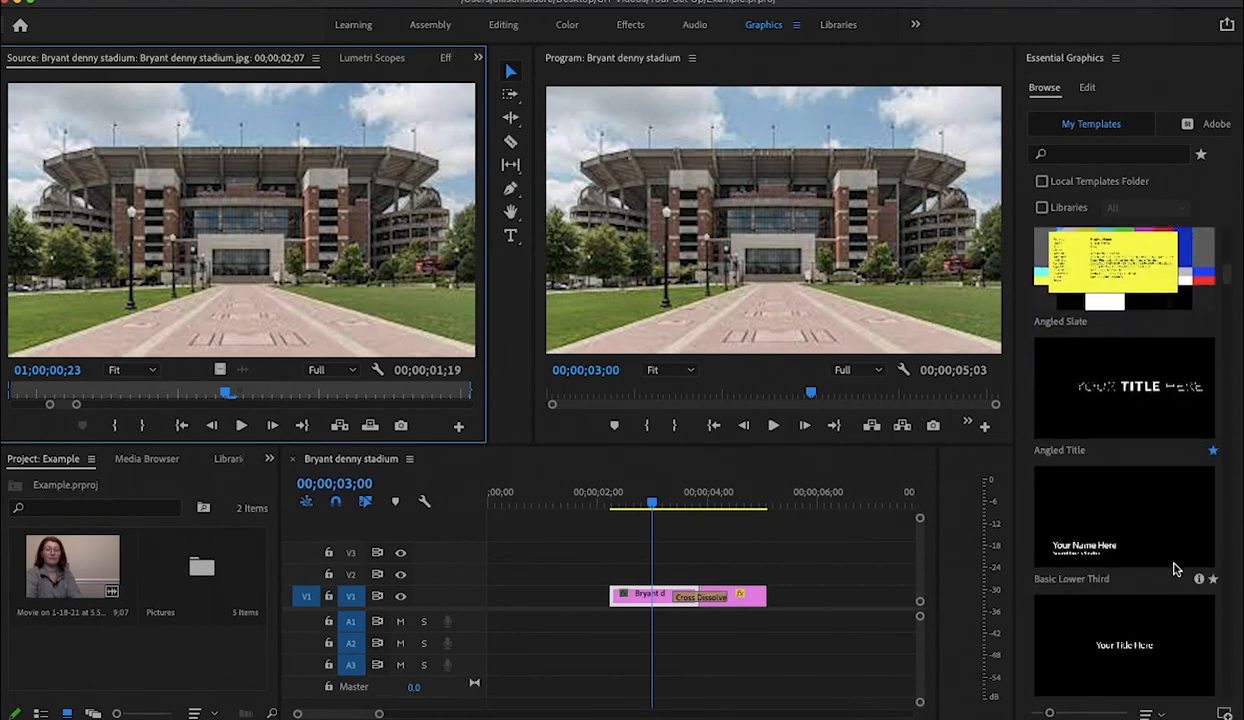
left_click_drag(1149, 389, 612, 575)
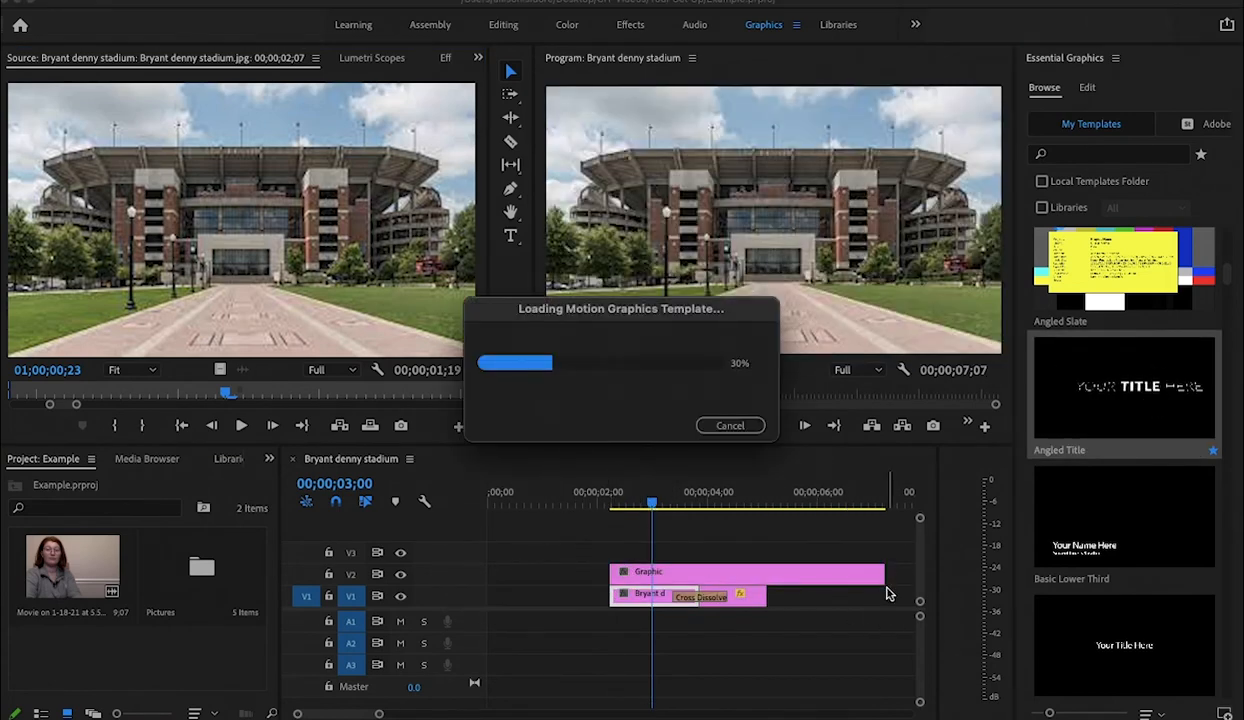
Fit the title graphic into the gap before the stadium clip on V1 and show it at 00;00;01;01
left_click_drag(882, 575, 607, 597)
left_click(644, 508)
left_click_drag(640, 510, 546, 514)
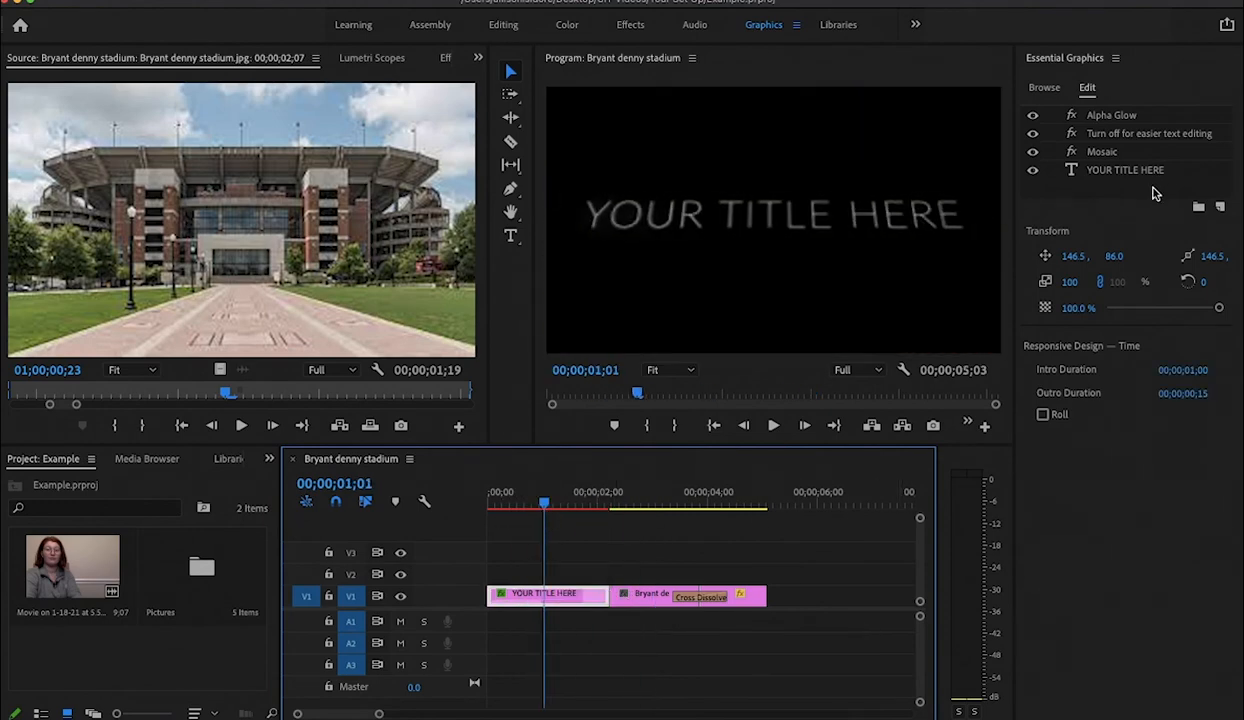
Replace the title graphic's text with EXAMPLE TITLE
left_click(1115, 119)
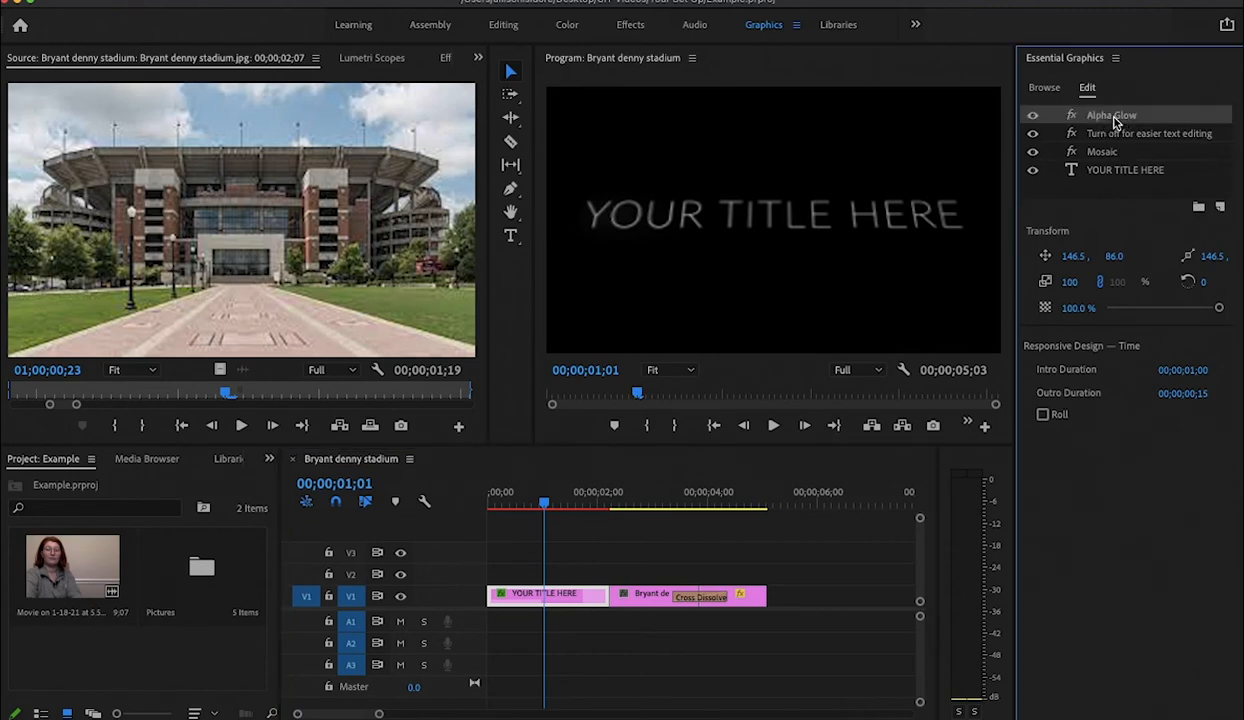
left_click(1152, 139)
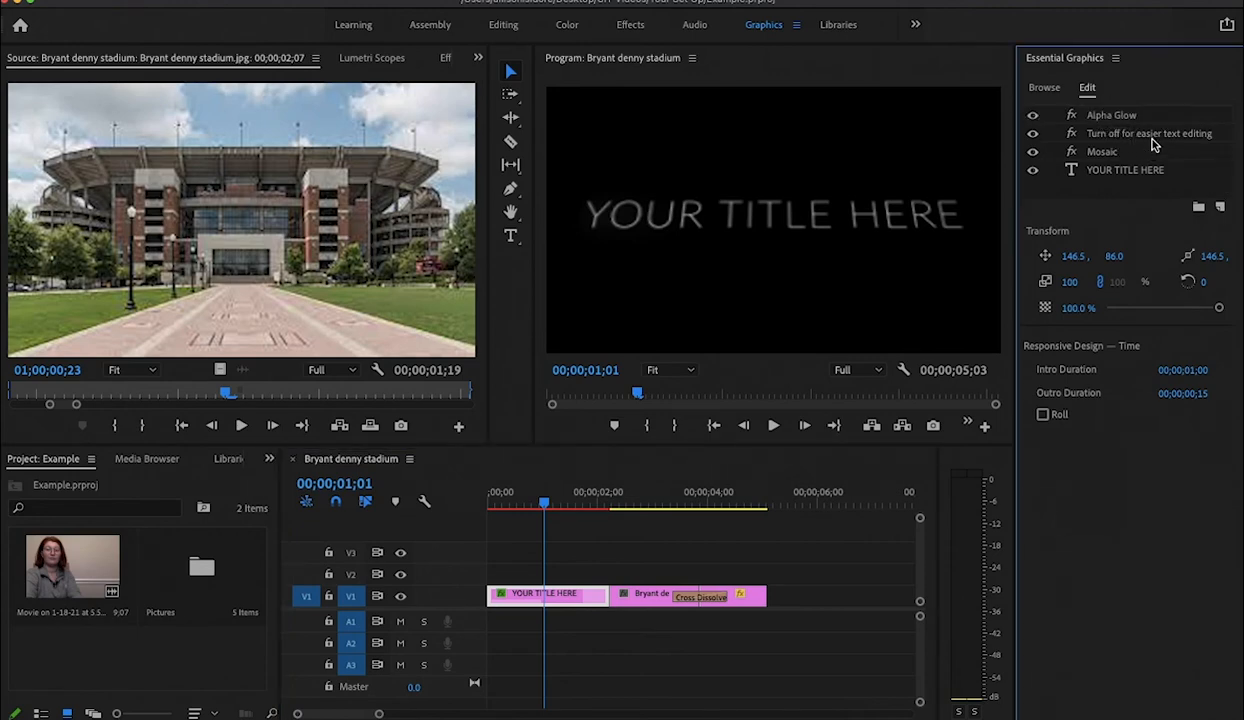
left_click(1127, 172)
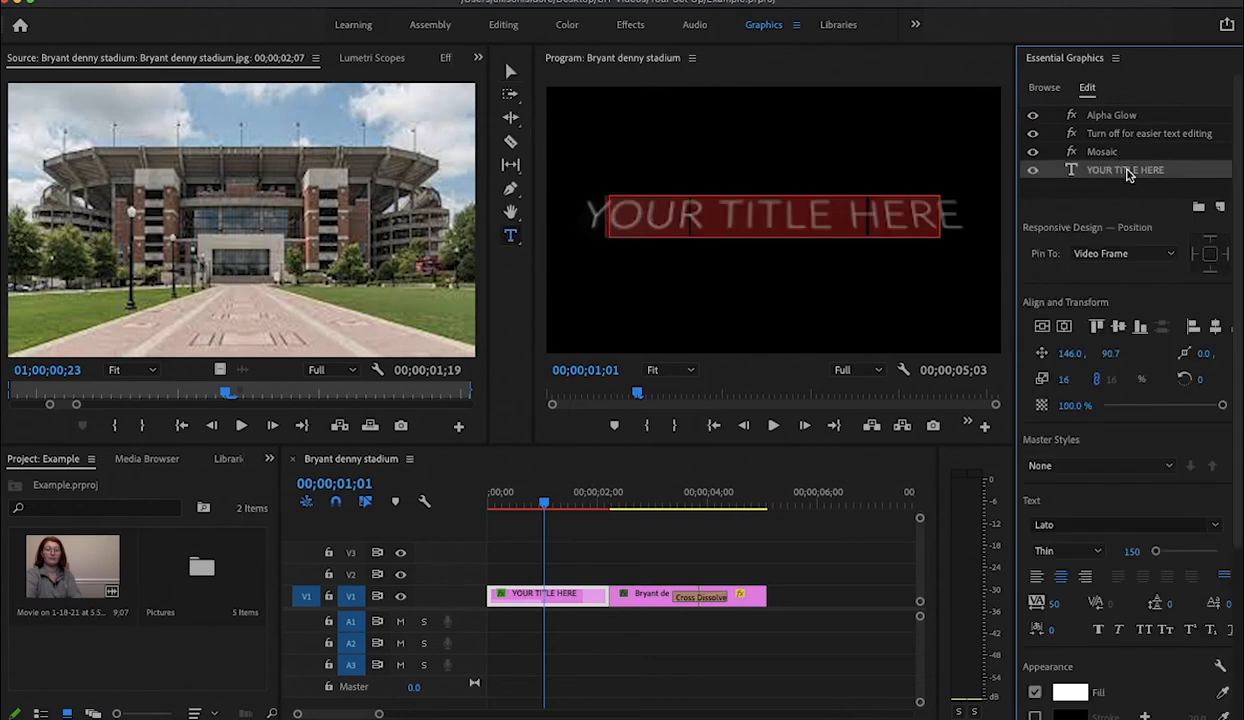
double_click(1127, 174)
type("Example")
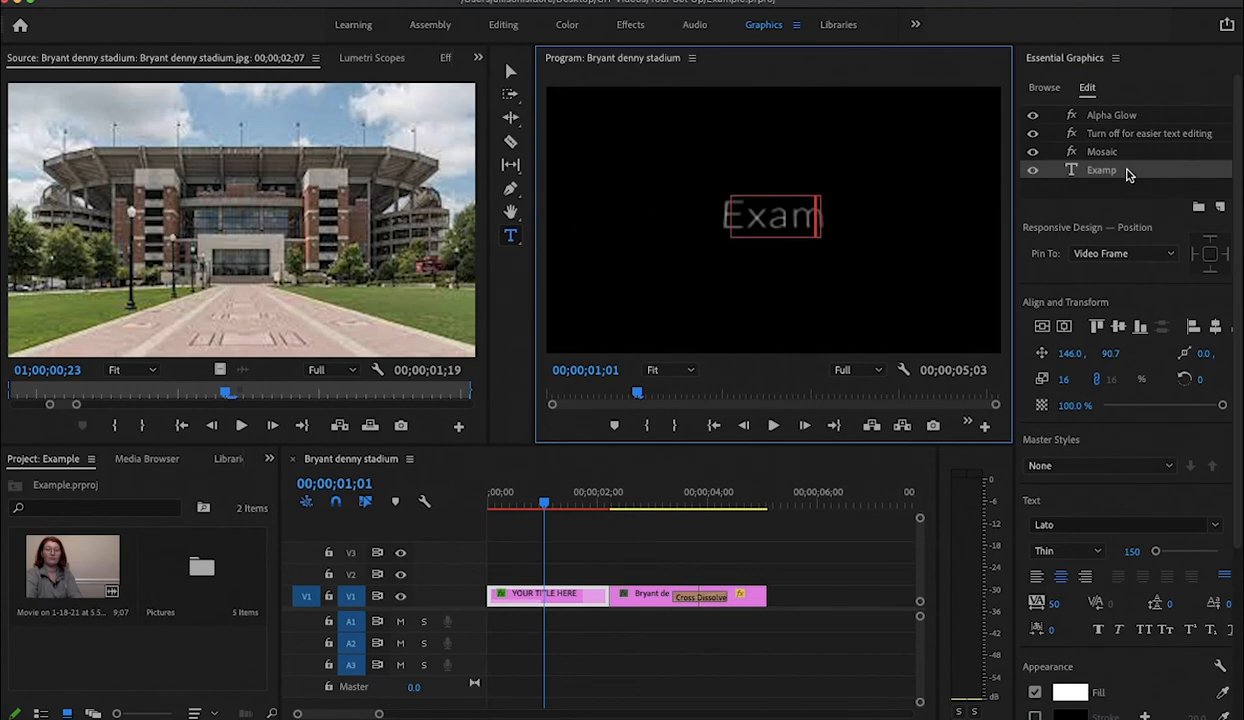
key("BackSpace")
key("BackSpace")
key("BackSpace")
key("BackSpace")
key("BackSpace")
key("BackSpace")
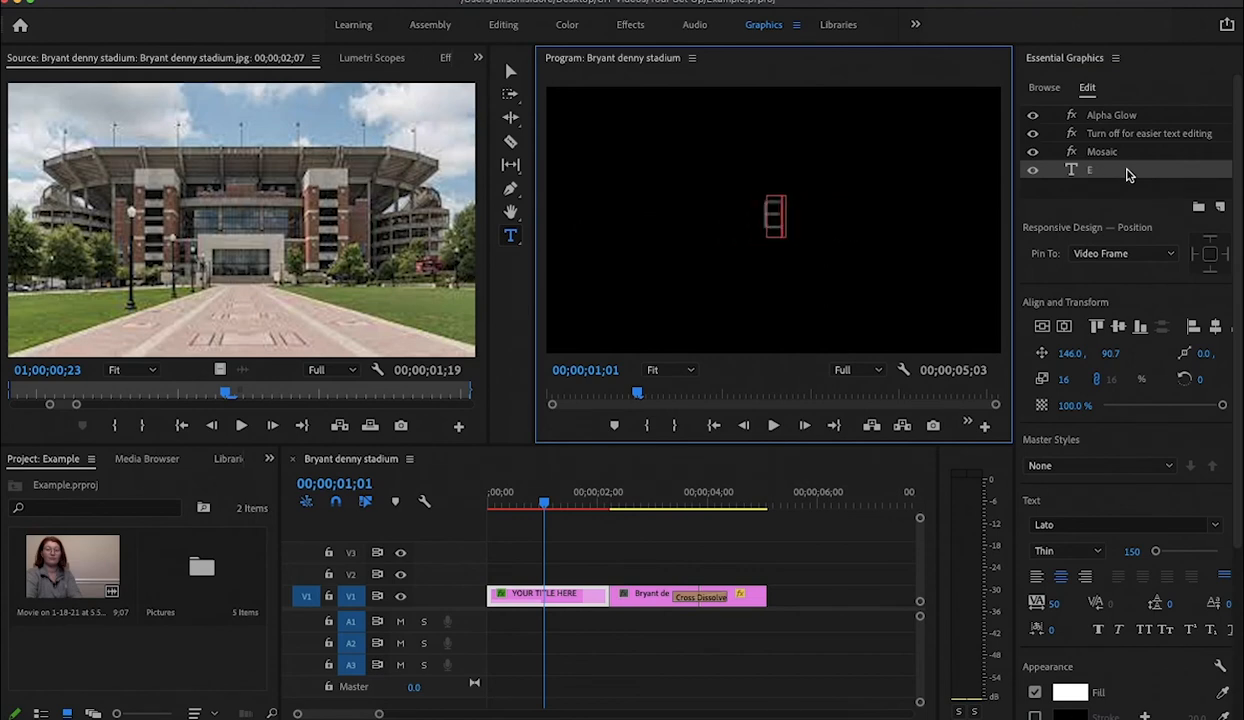
type("XAMPLE")
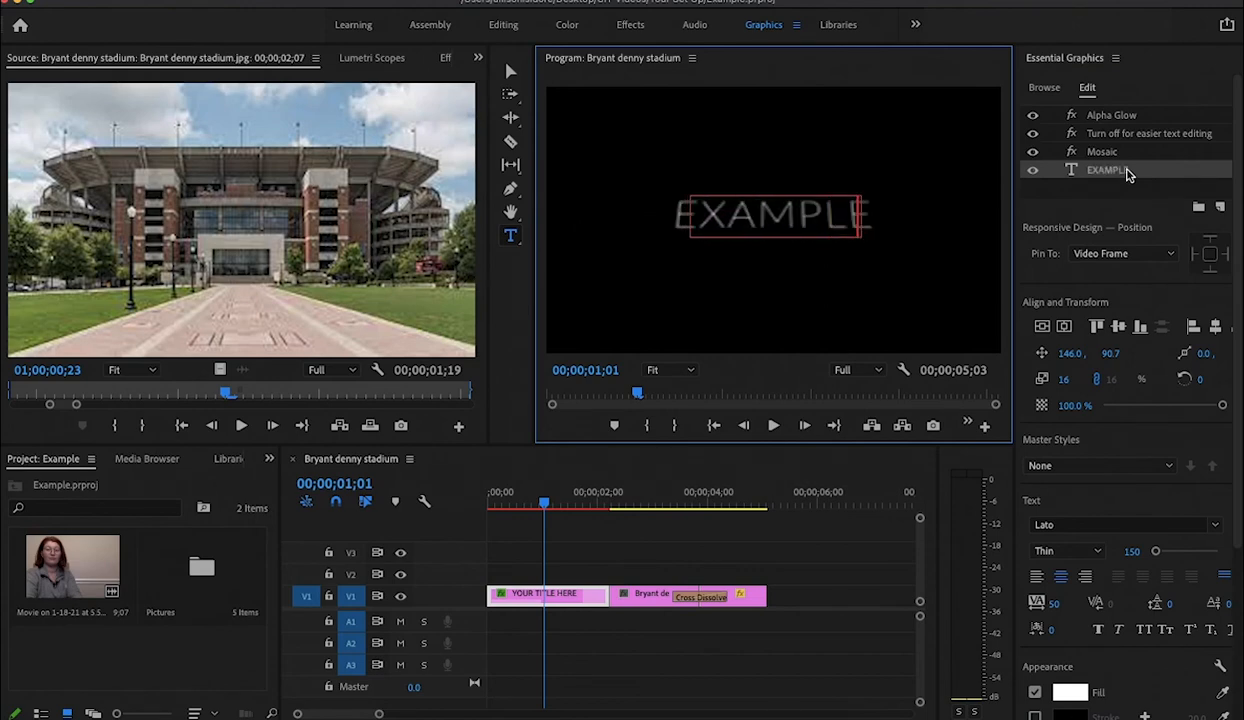
type(" TITLE")
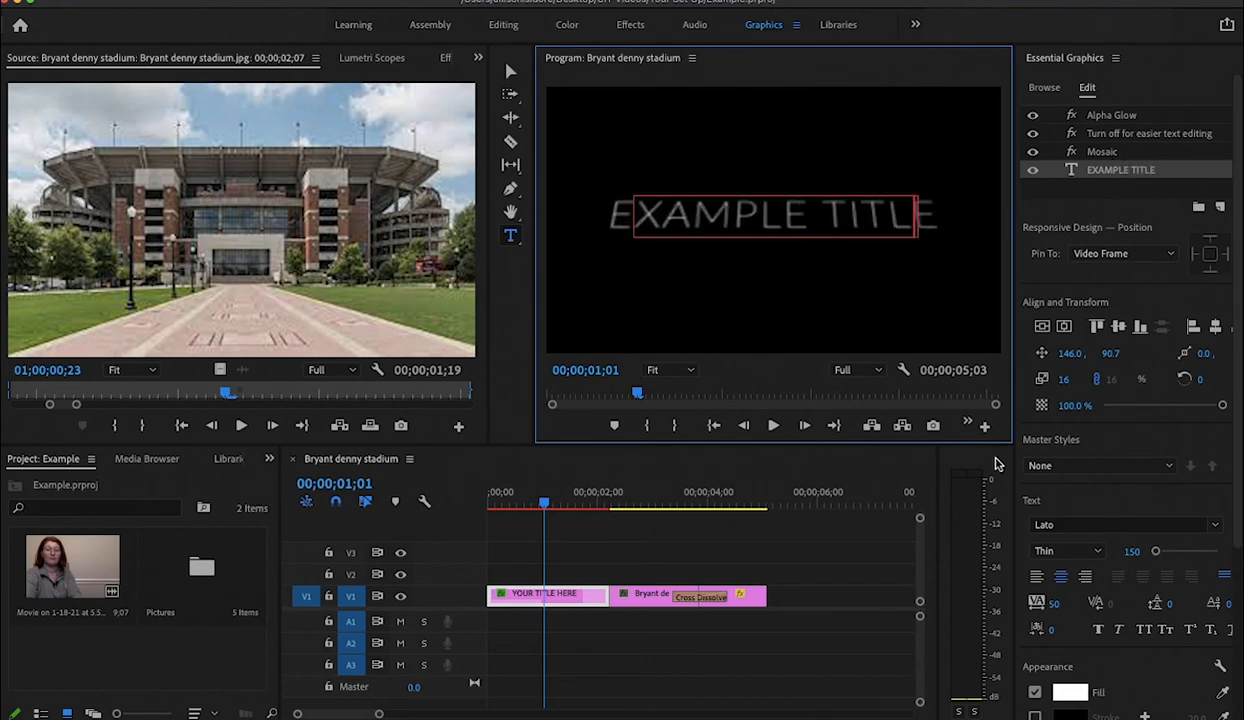
Play the sequence from the beginning to review the title and the dissolve, and replay it once more
left_click_drag(541, 500, 490, 501)
key("space")
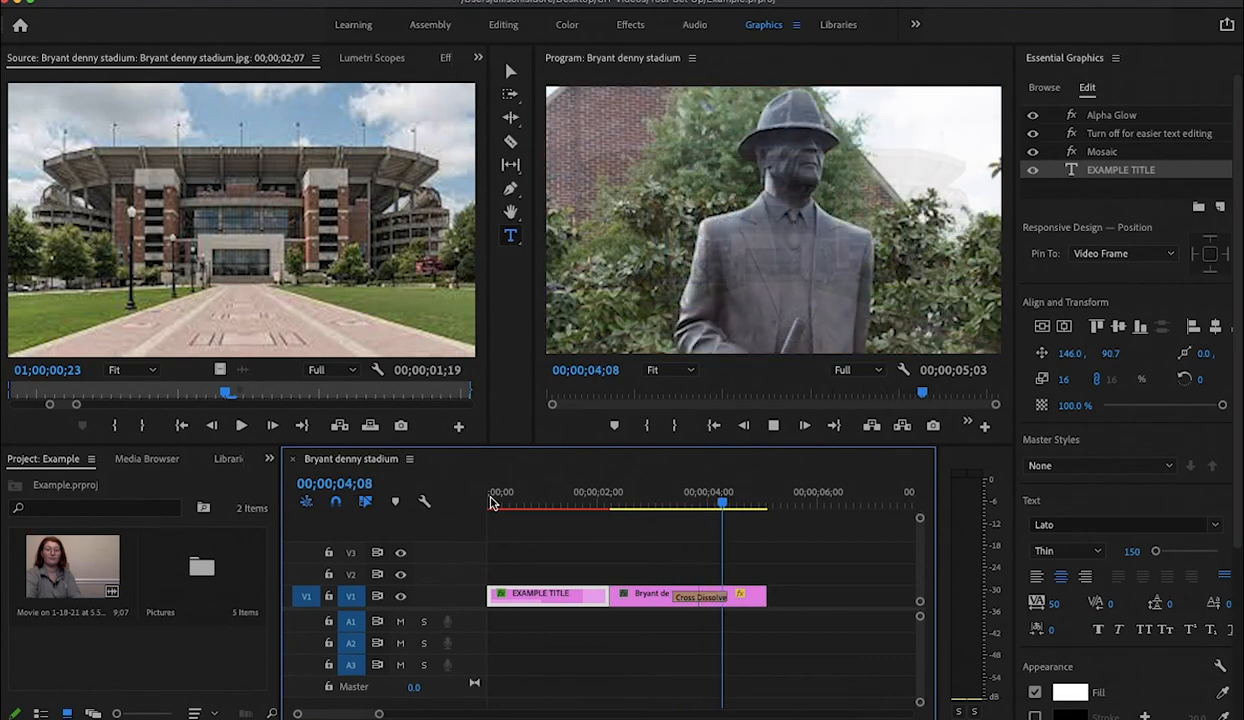
key("space")
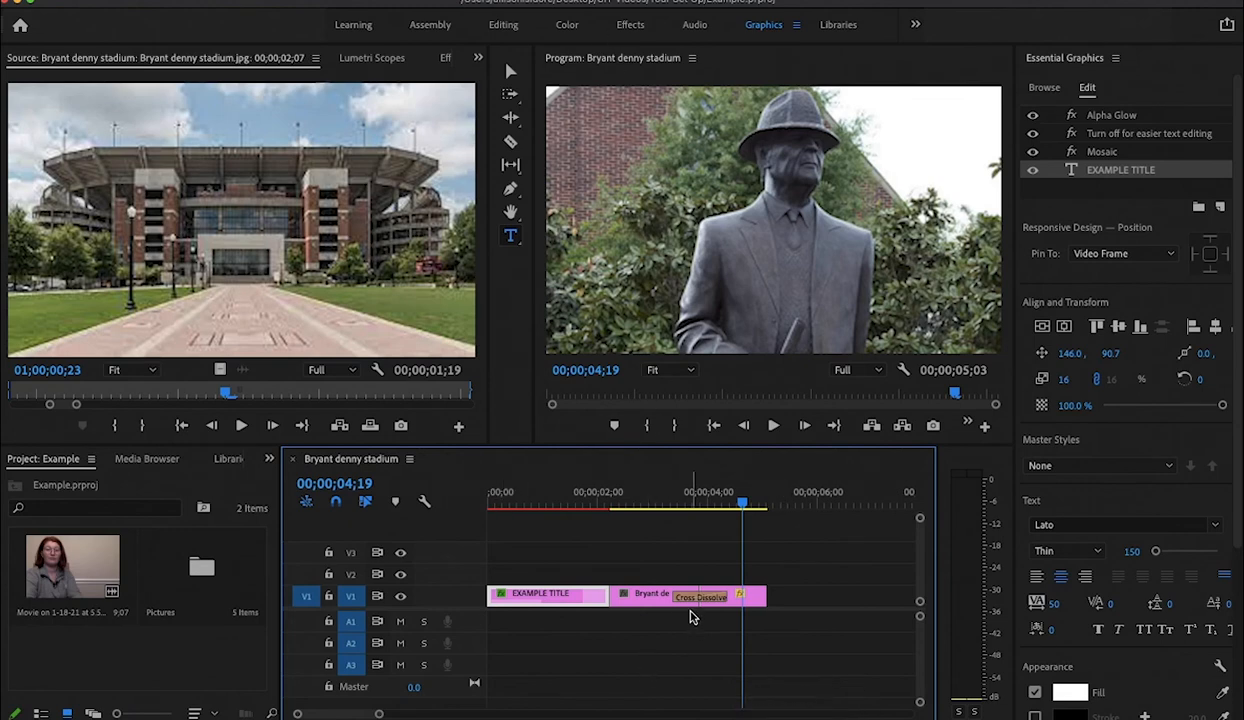
left_click_drag(745, 508, 497, 500)
key("space")
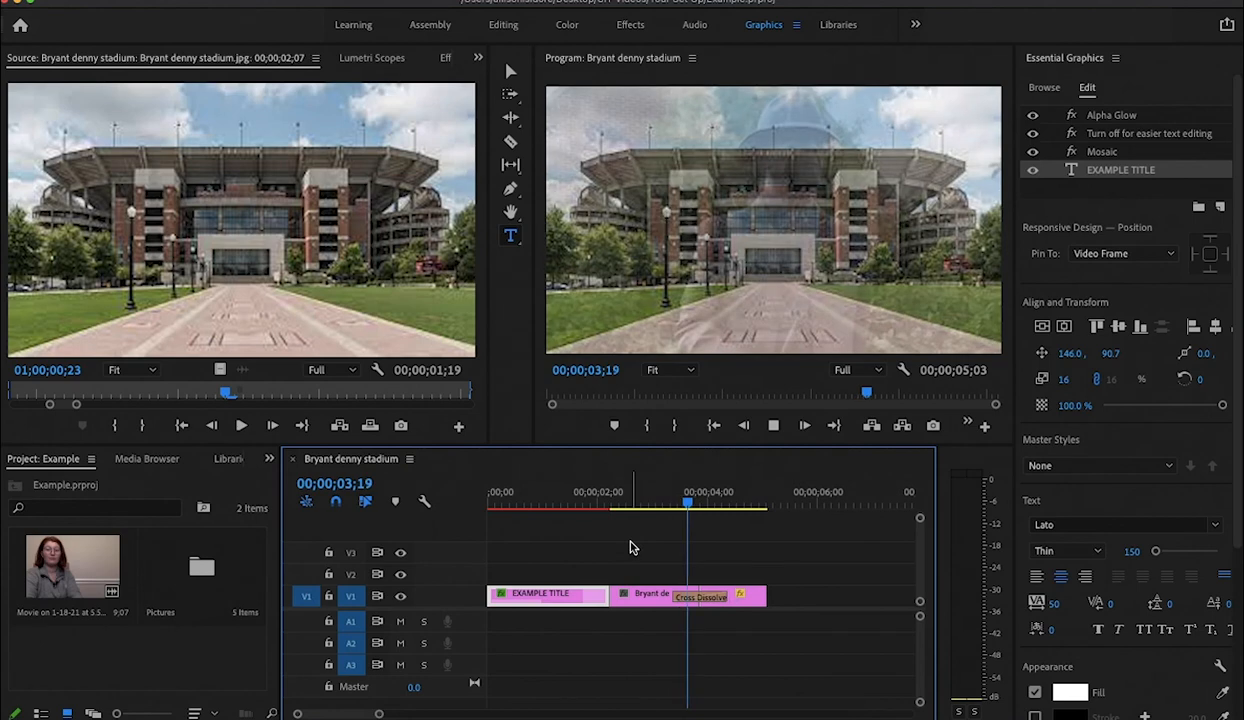
Stop the sequence playback and open the media export settings for the Bryant denny stadium sequence
key("space")
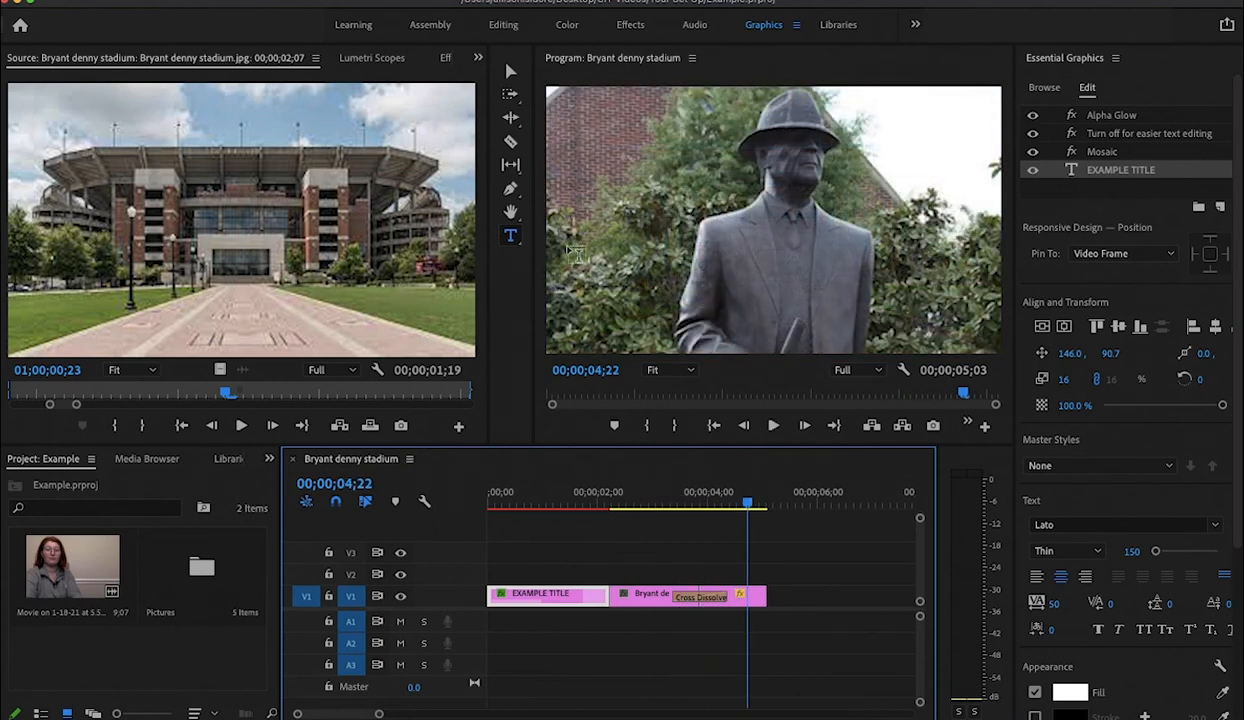
left_click(75, 0)
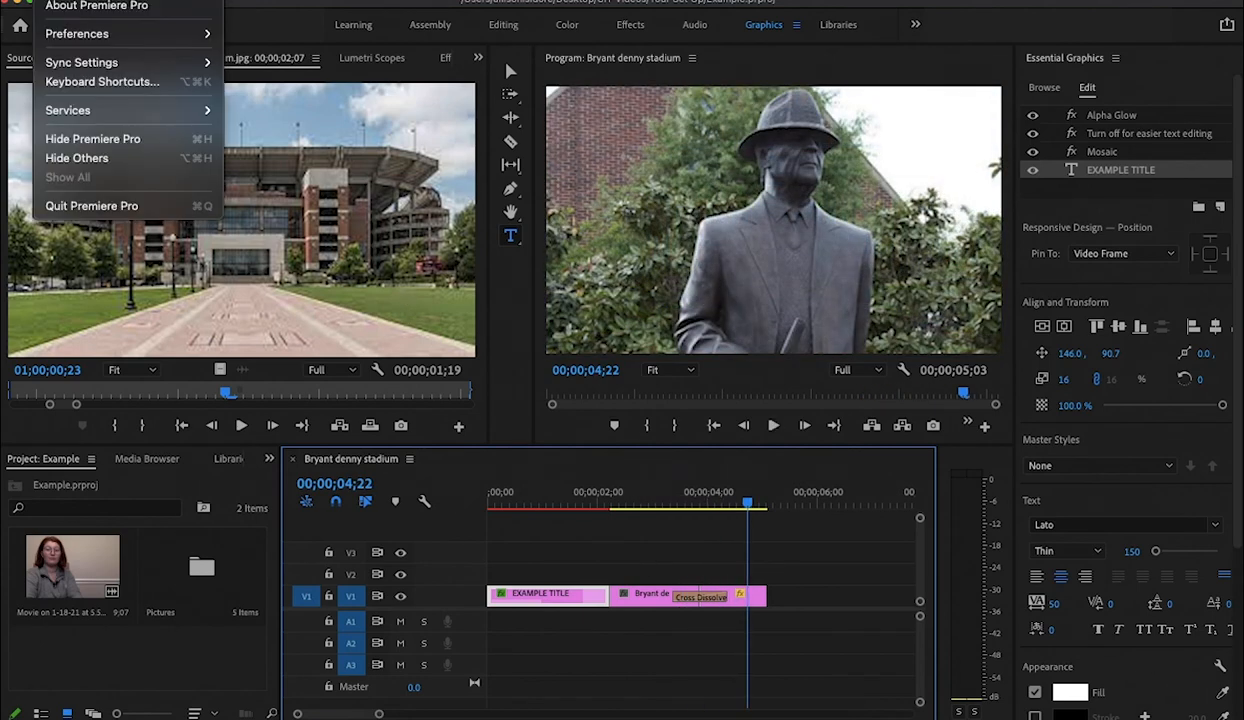
mouse_move(145, 0)
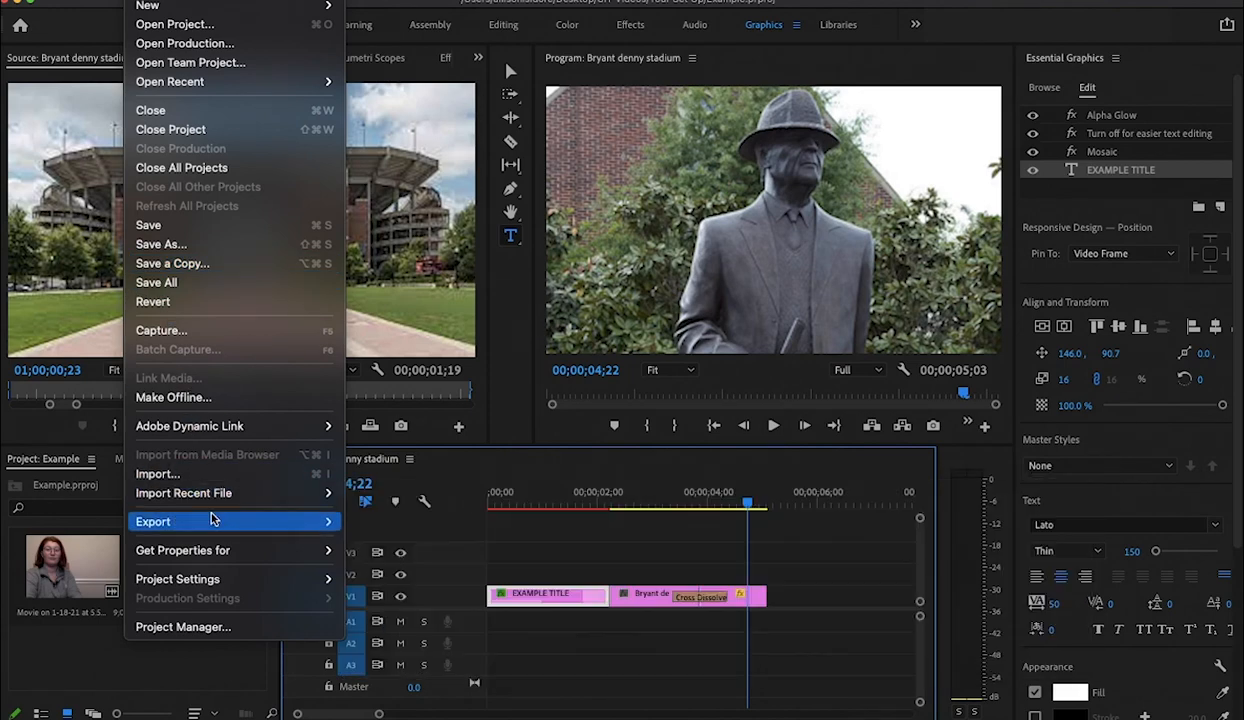
mouse_move(286, 520)
left_click(372, 494)
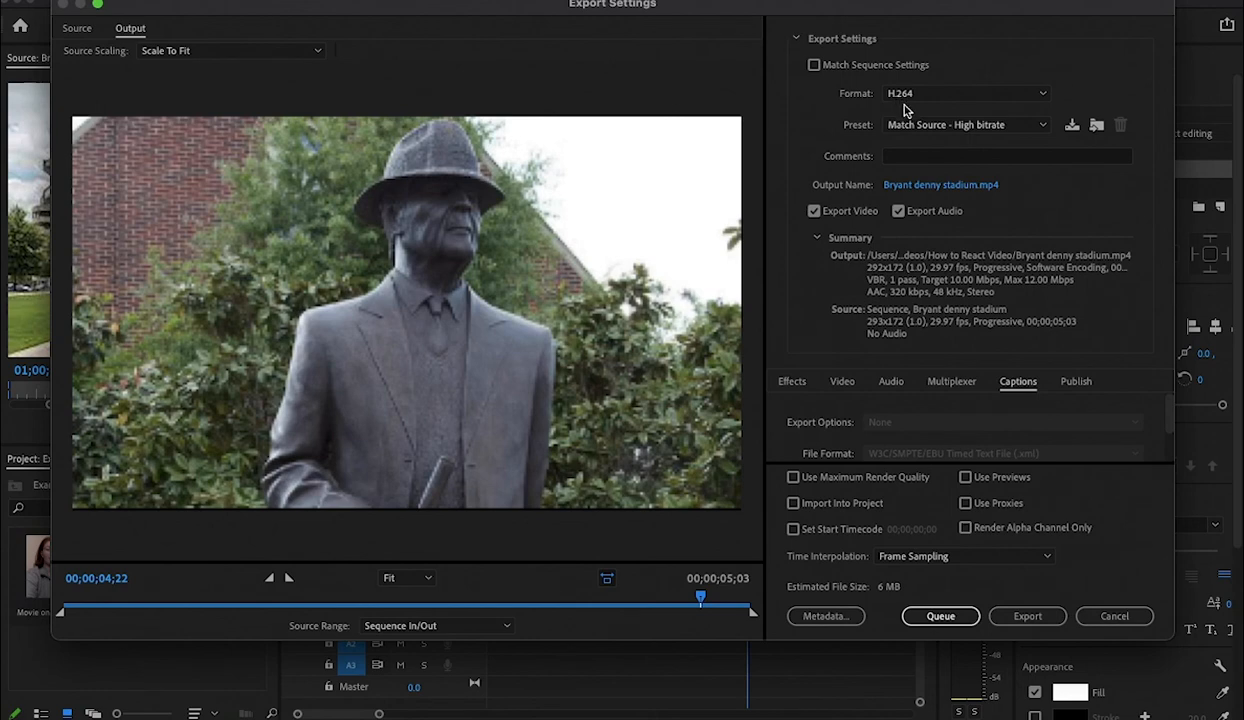
Name the output file Example Video in the CIT Videos folder and export the sequence as a video file
left_click(944, 187)
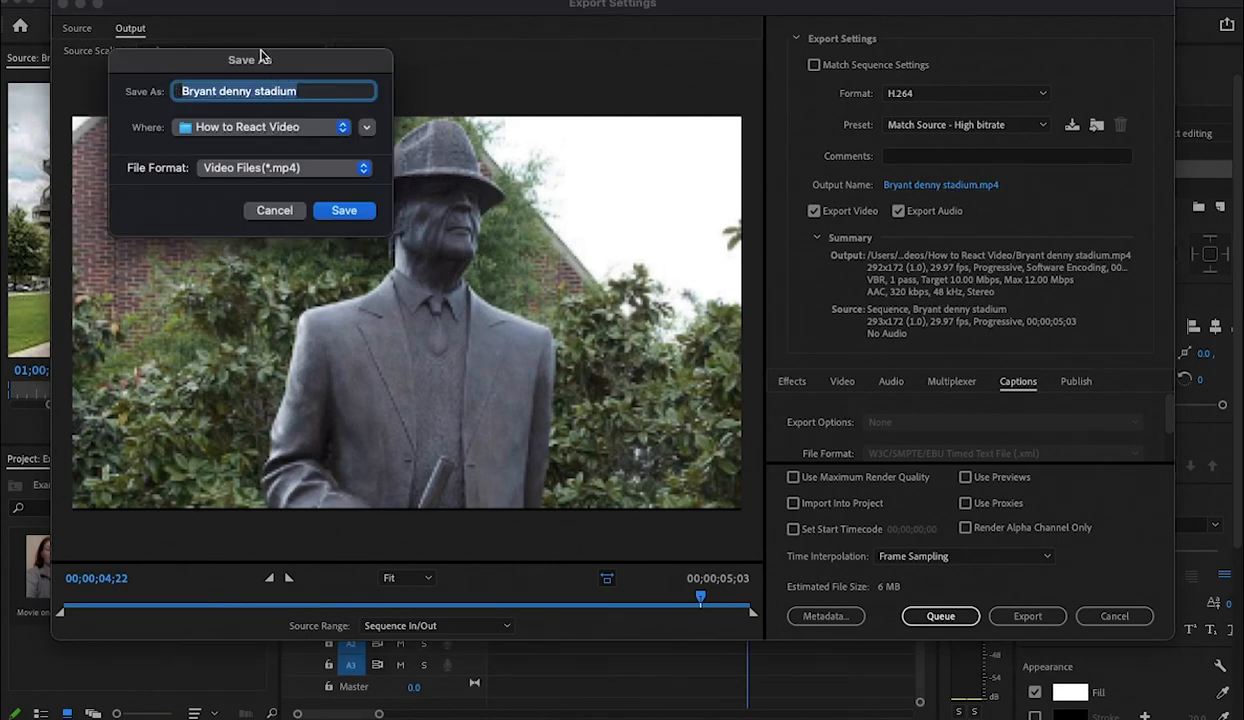
type("Example Bi")
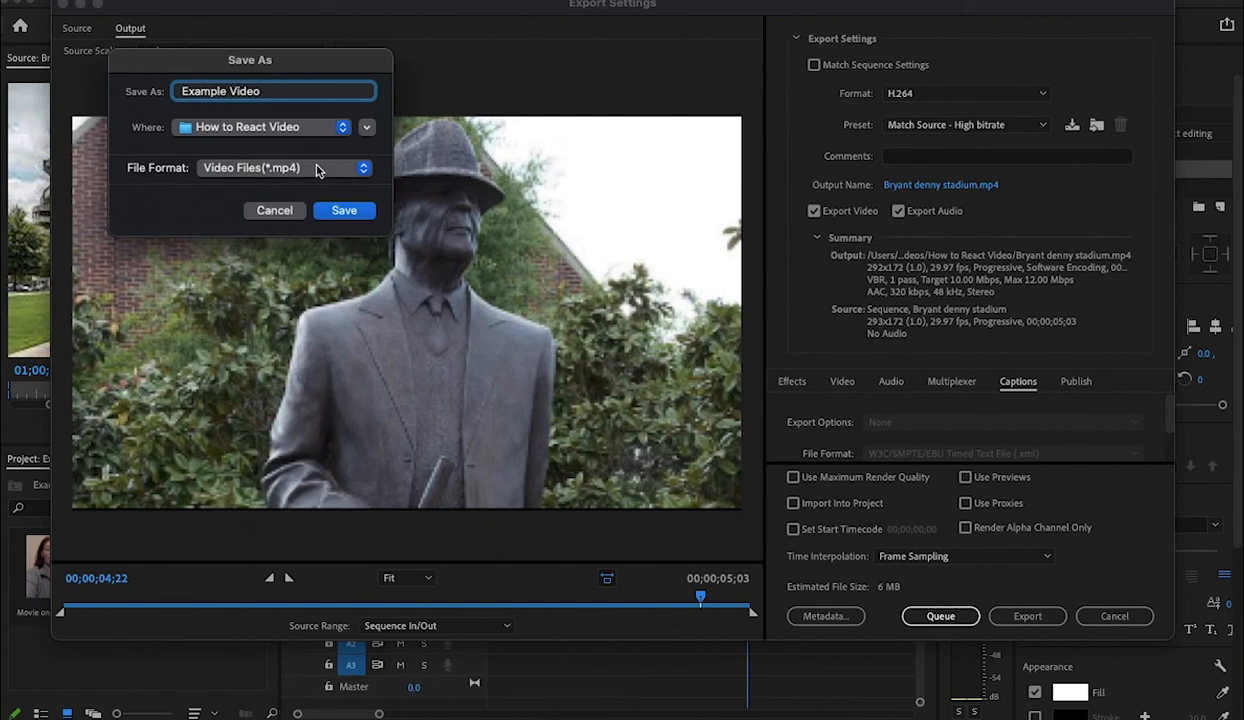
left_click(249, 128)
left_click(249, 150)
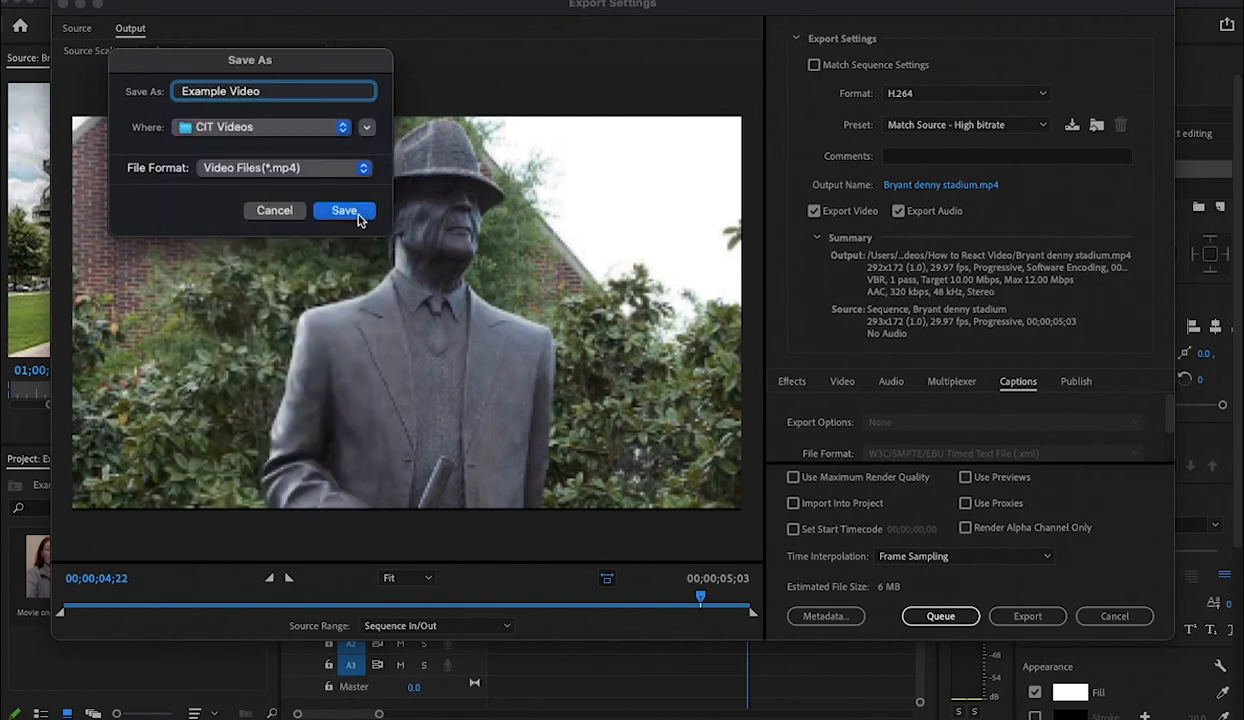
left_click(345, 211)
left_click(1036, 620)
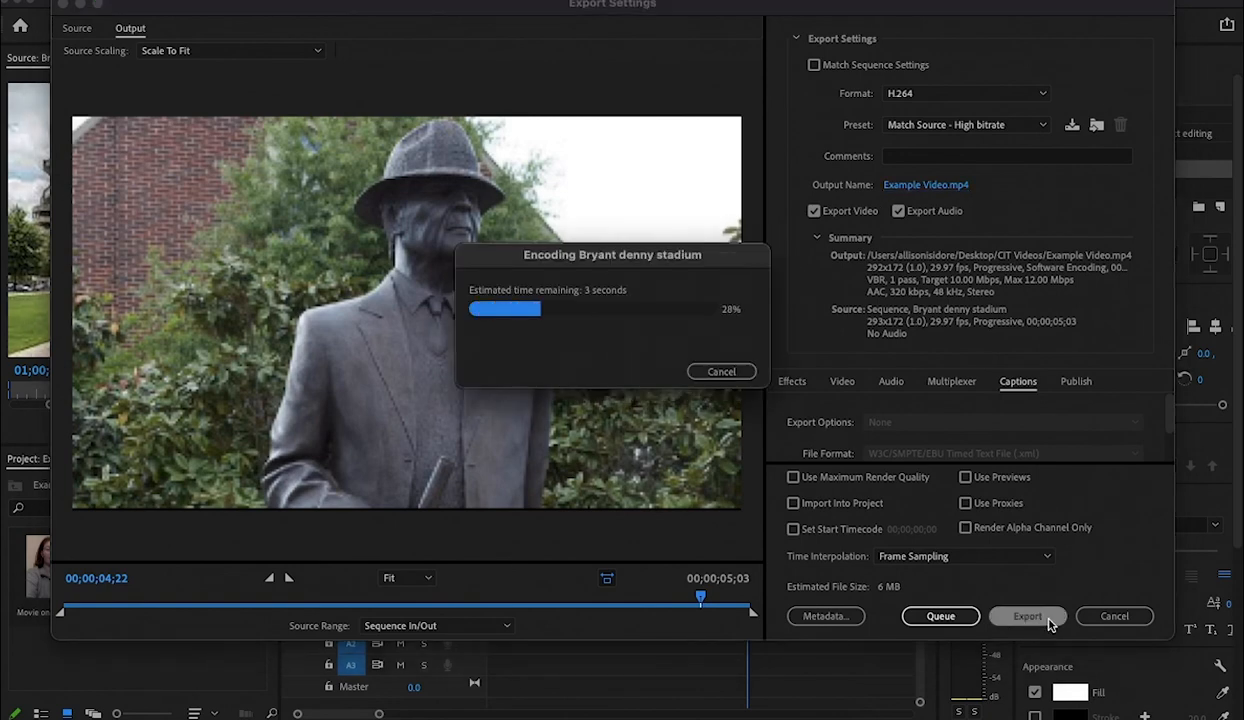